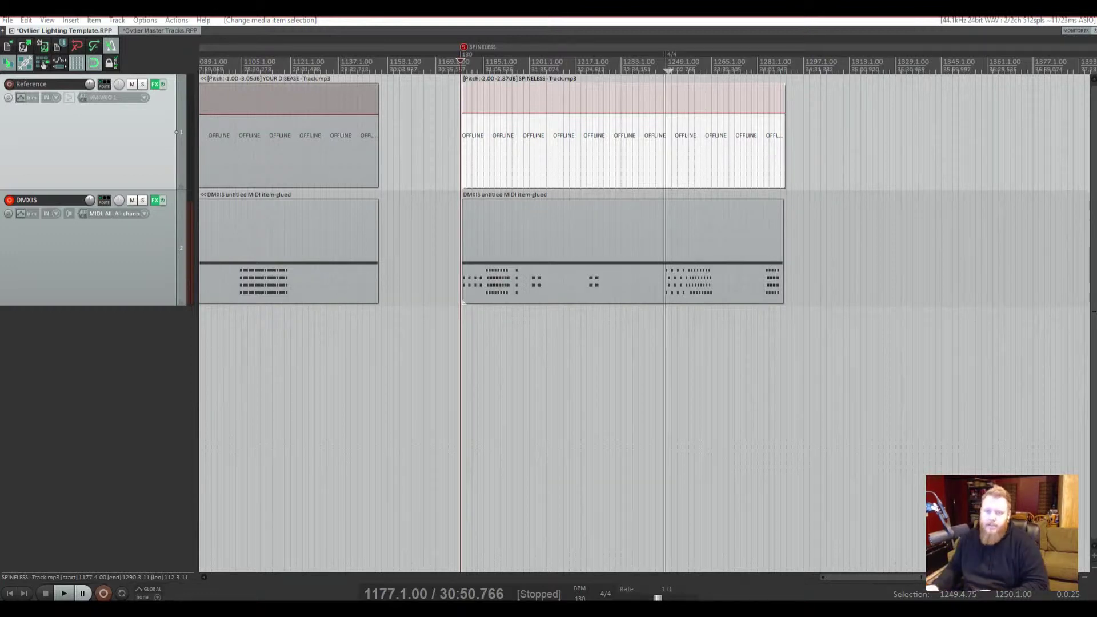
Check the songs, select the SPINELESS lighting MIDI item, and place the edit position at bar 1178.
click(461, 344)
scroll(461, 343, down, 8)
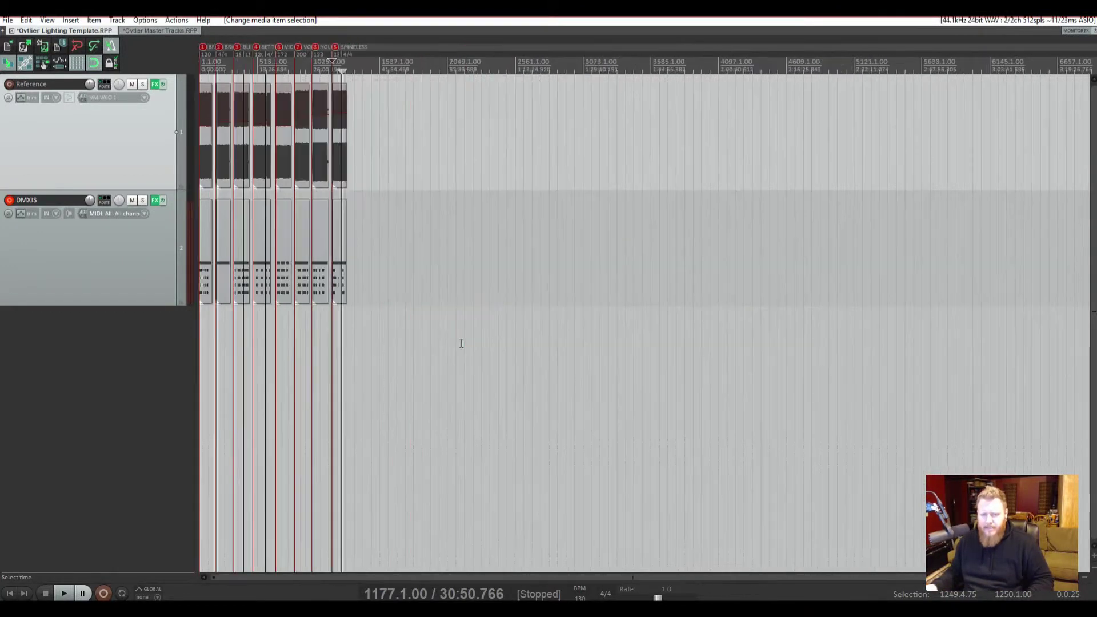
scroll(460, 343, up, 3)
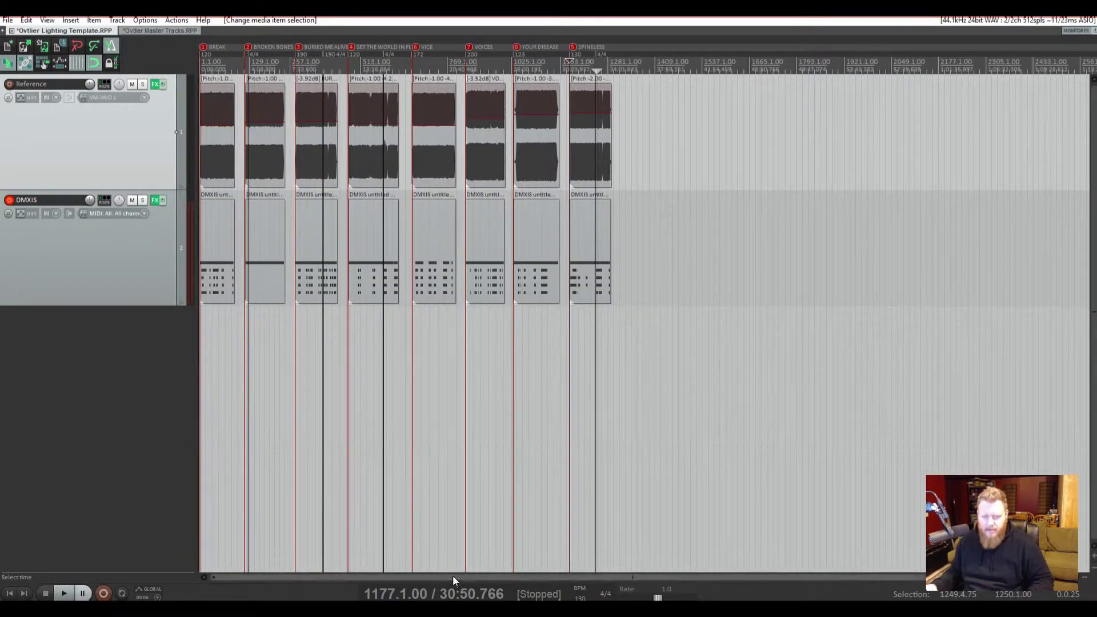
scroll(588, 342, up, 5)
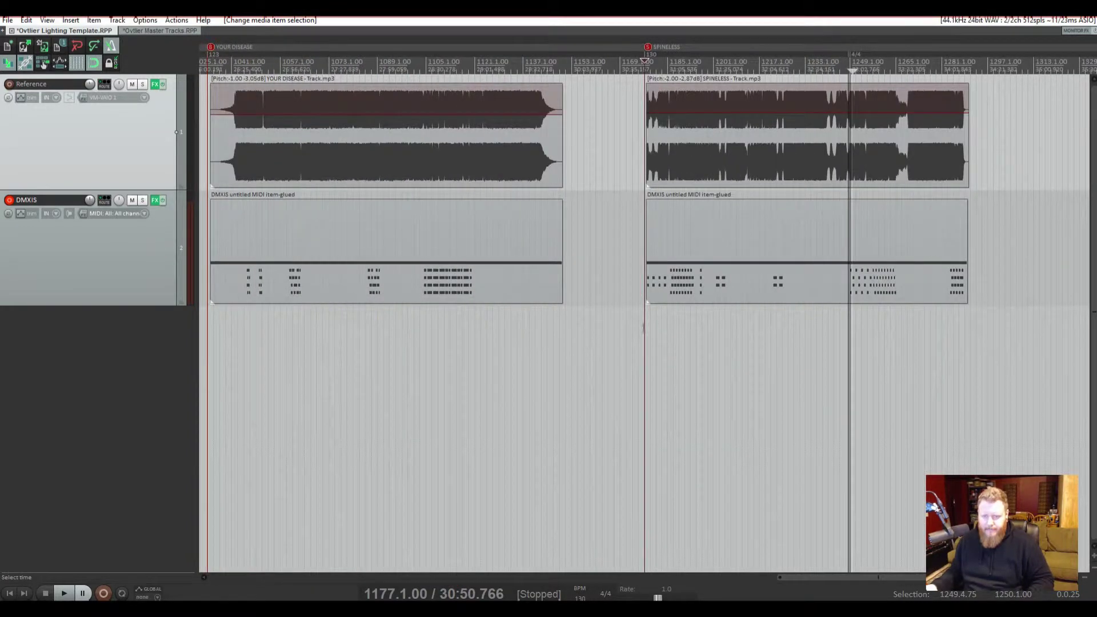
click(650, 278)
scroll(657, 360, up, 4)
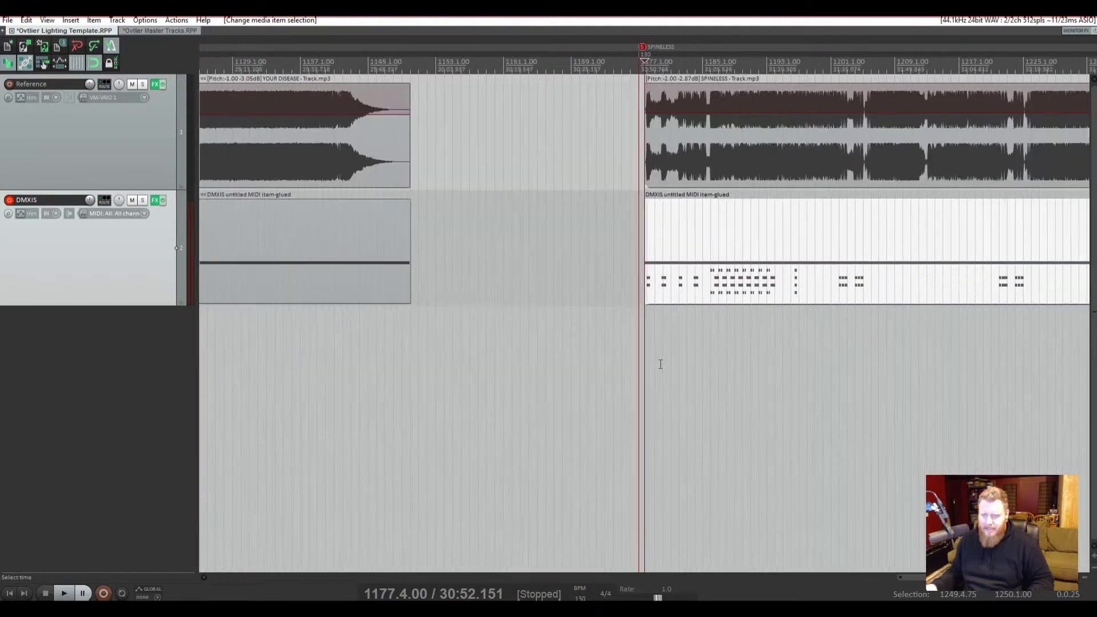
scroll(661, 356, down, 3)
click(650, 67)
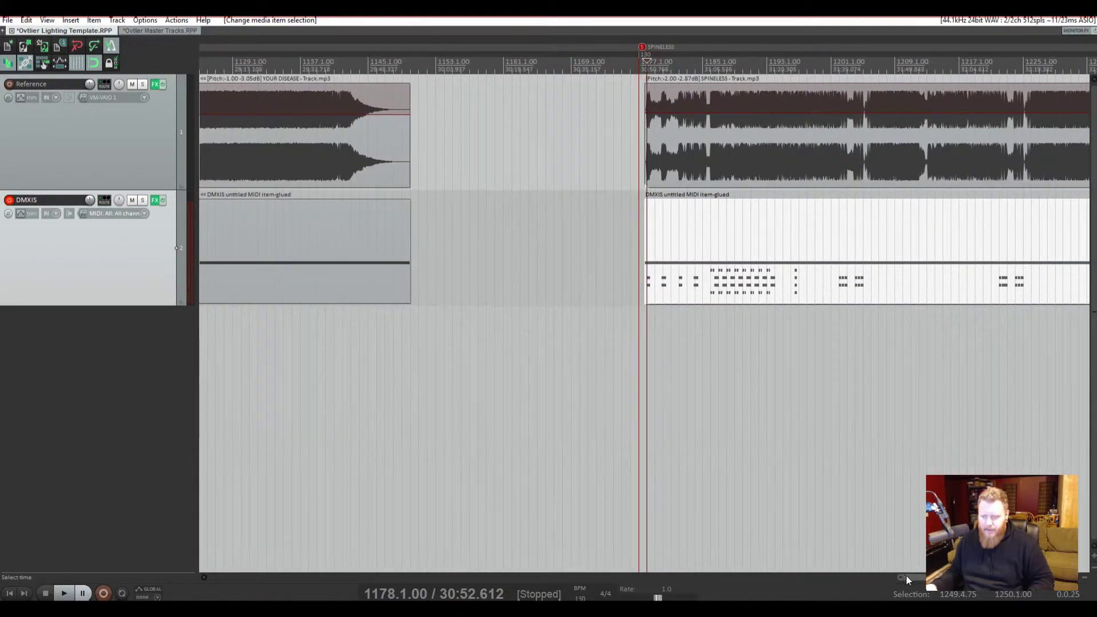
Open the SPINELESS lighting item in the MIDI editor to see its strobe lanes.
drag(907, 575, 986, 578)
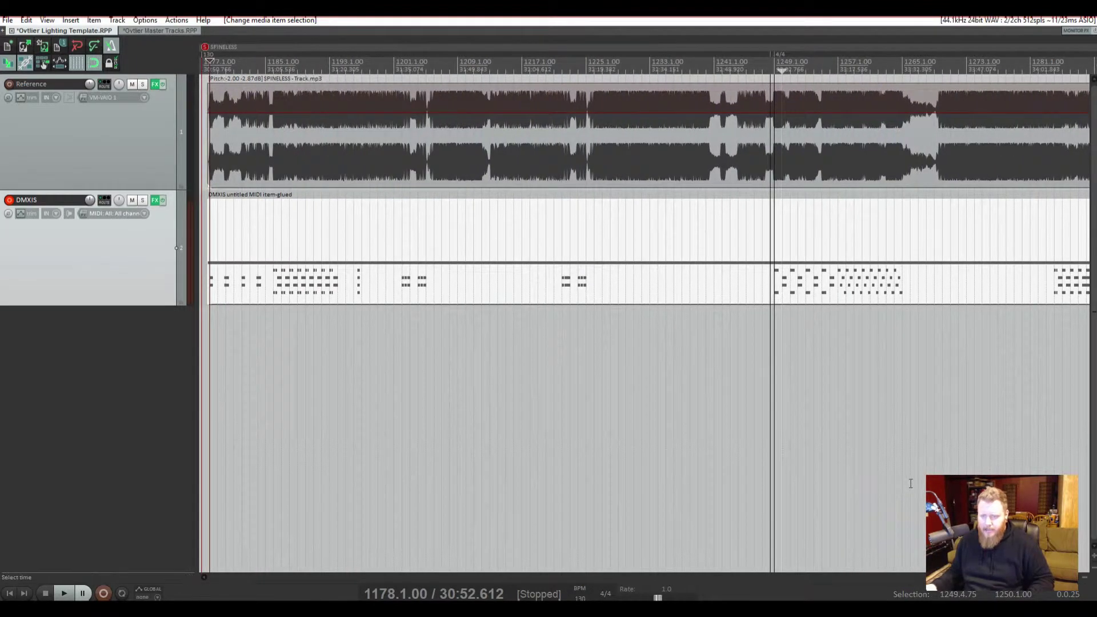
scroll(728, 318, down, 3)
key(KP_9)
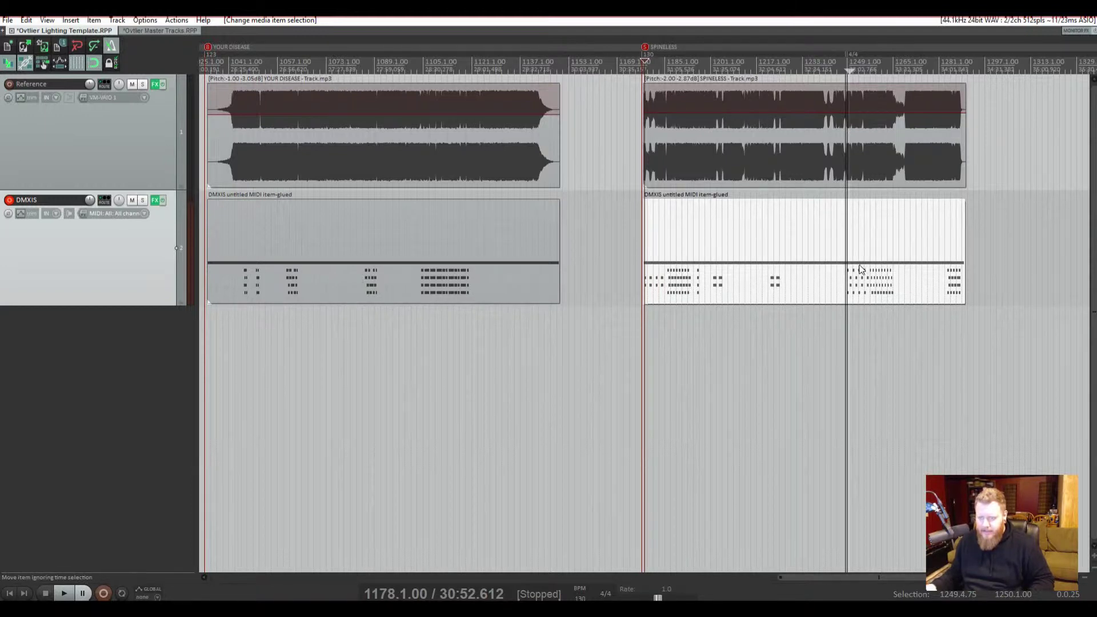
double_click(837, 287)
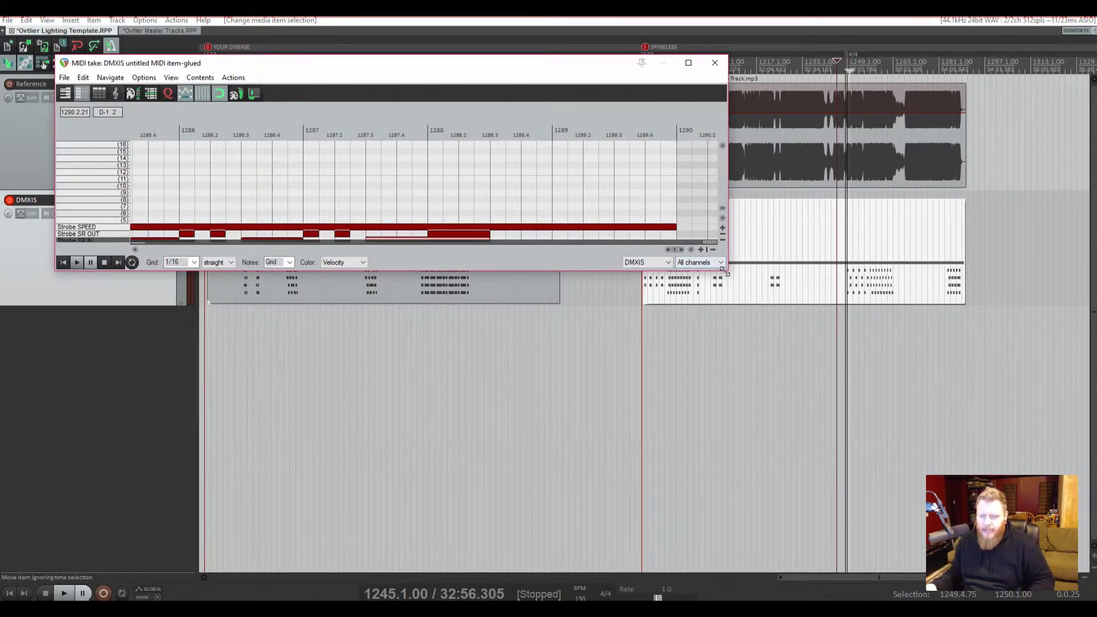
Enlarge the MIDI editor for more strobe lanes, move it aside, and open the DMXIS track's plugin.
drag(725, 271, 717, 352)
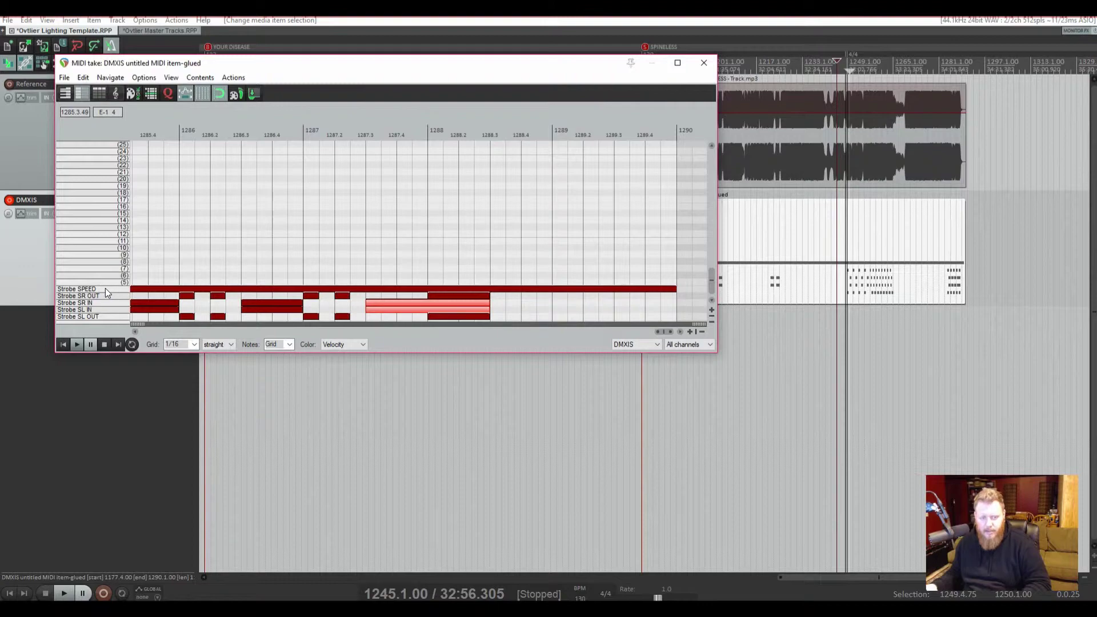
drag(282, 67, 513, 70)
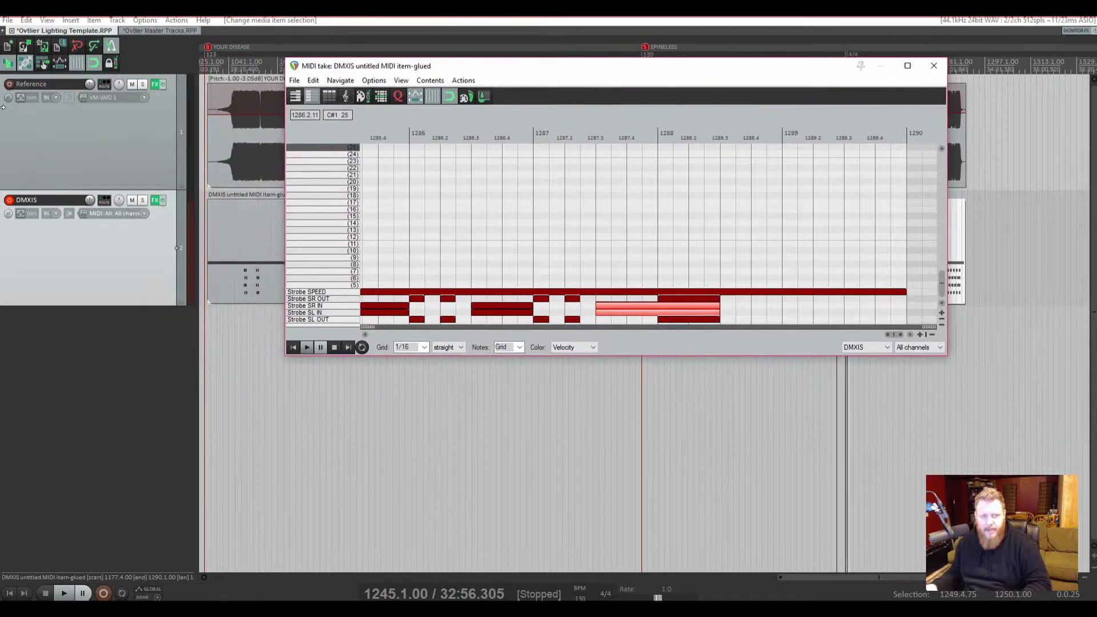
click(155, 200)
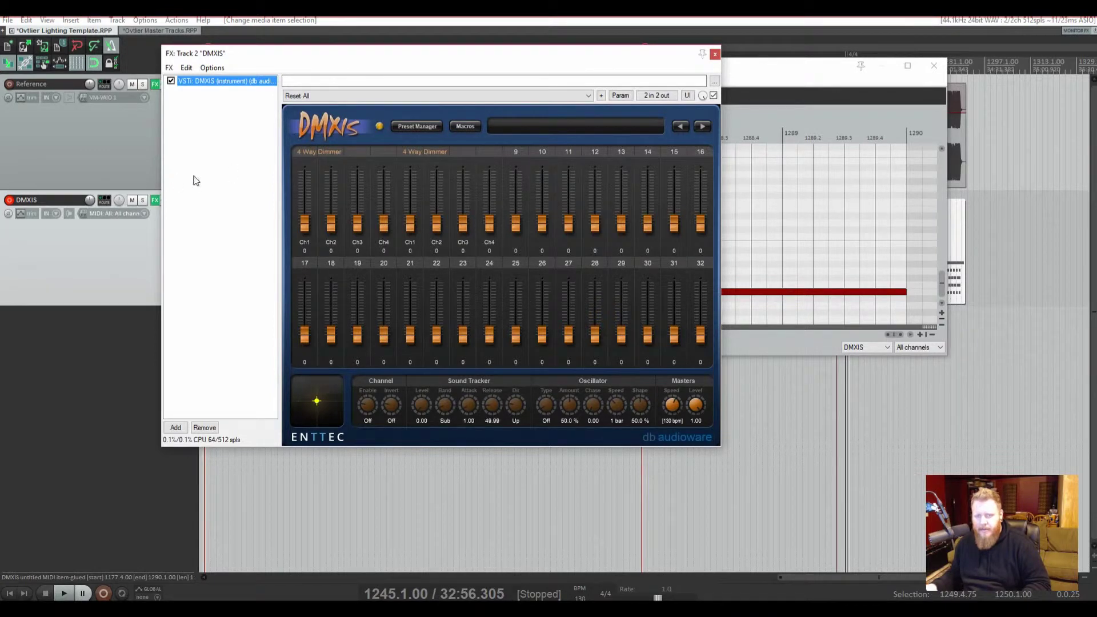
Select Ch1 and Ch3 on both 4 Way Dimmer fixtures, with the plugin moved right of the MIDI editor.
click(306, 222)
click(357, 225)
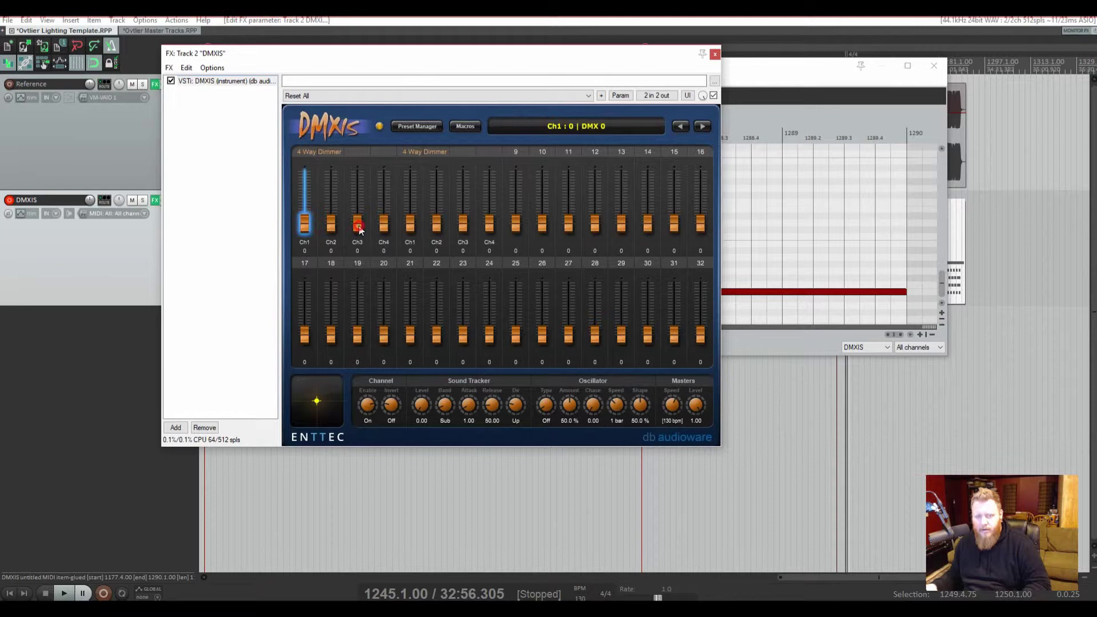
click(409, 224)
click(463, 228)
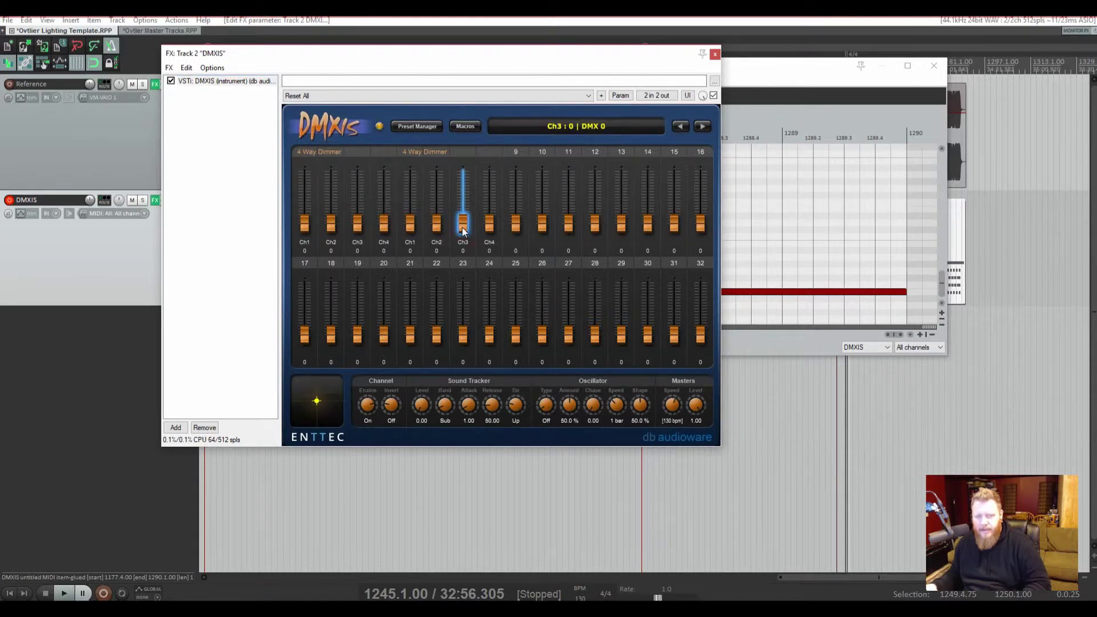
click(307, 225)
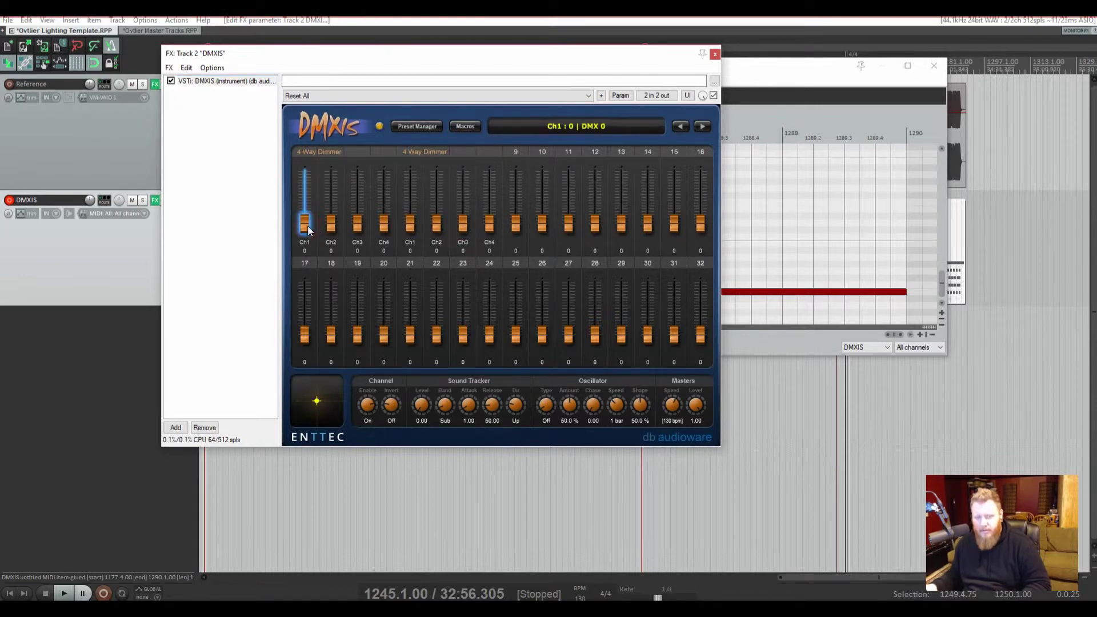
click(332, 223)
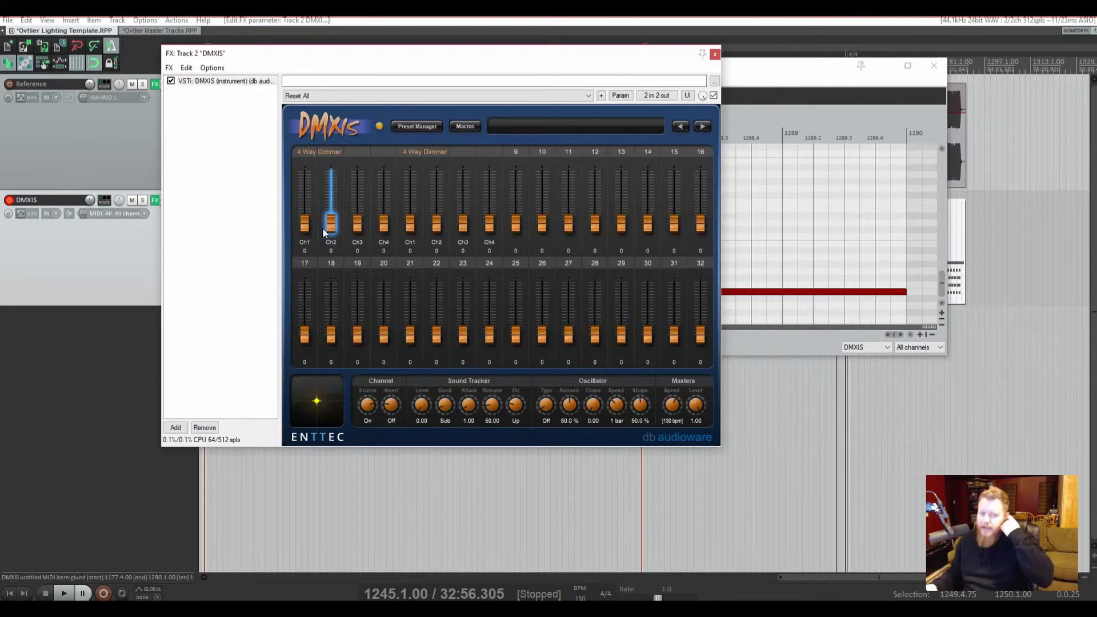
click(305, 223)
ctrl+click(358, 224)
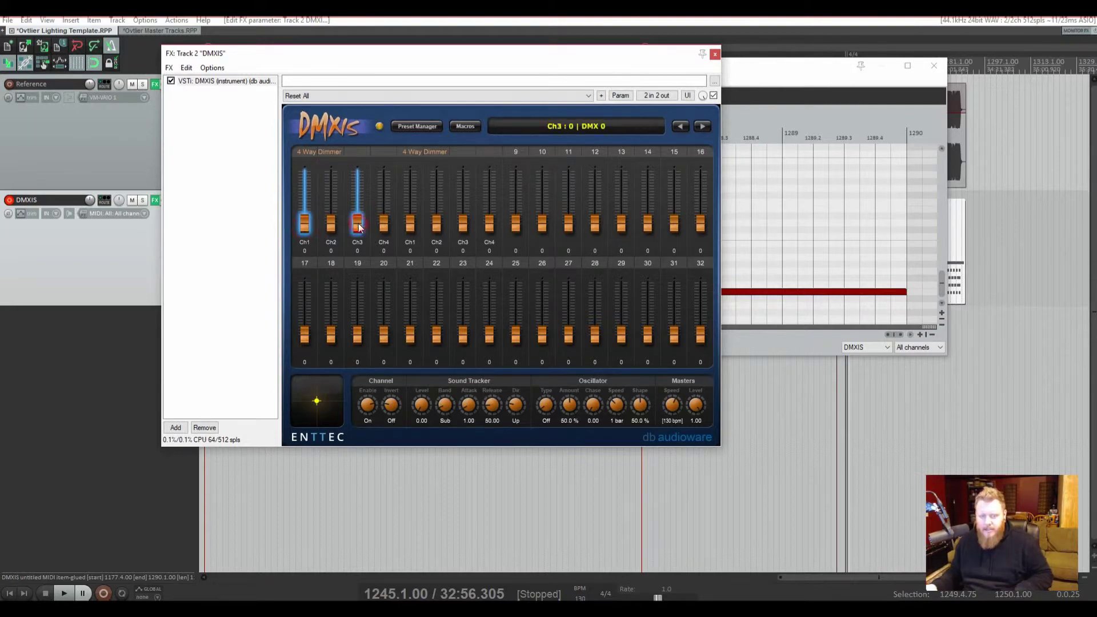
ctrl+click(410, 224)
ctrl+click(463, 224)
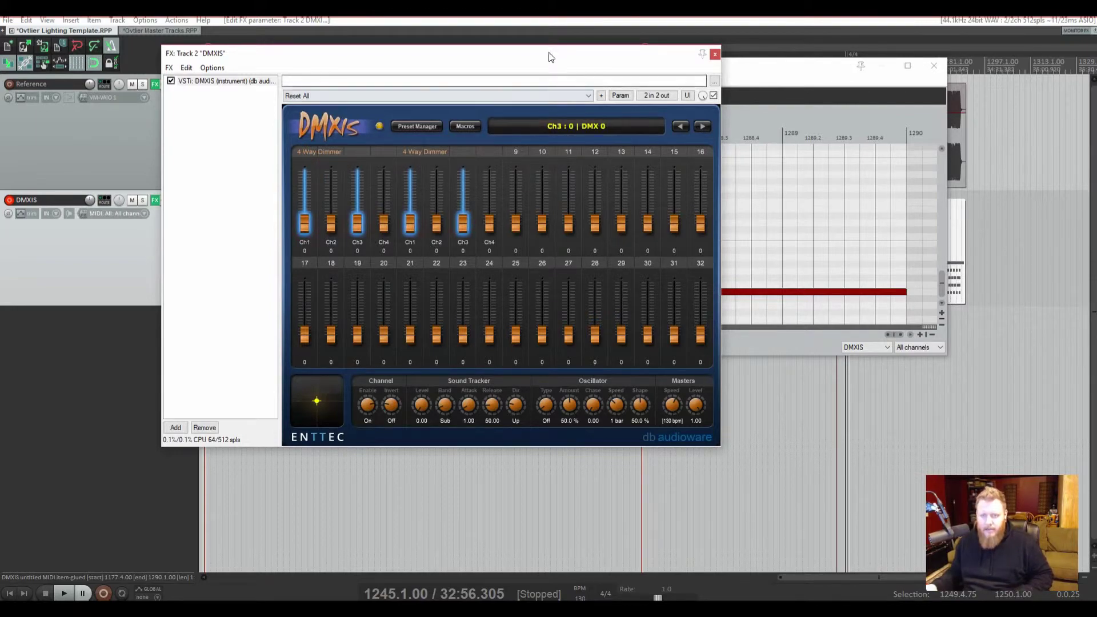
drag(551, 57, 892, 52)
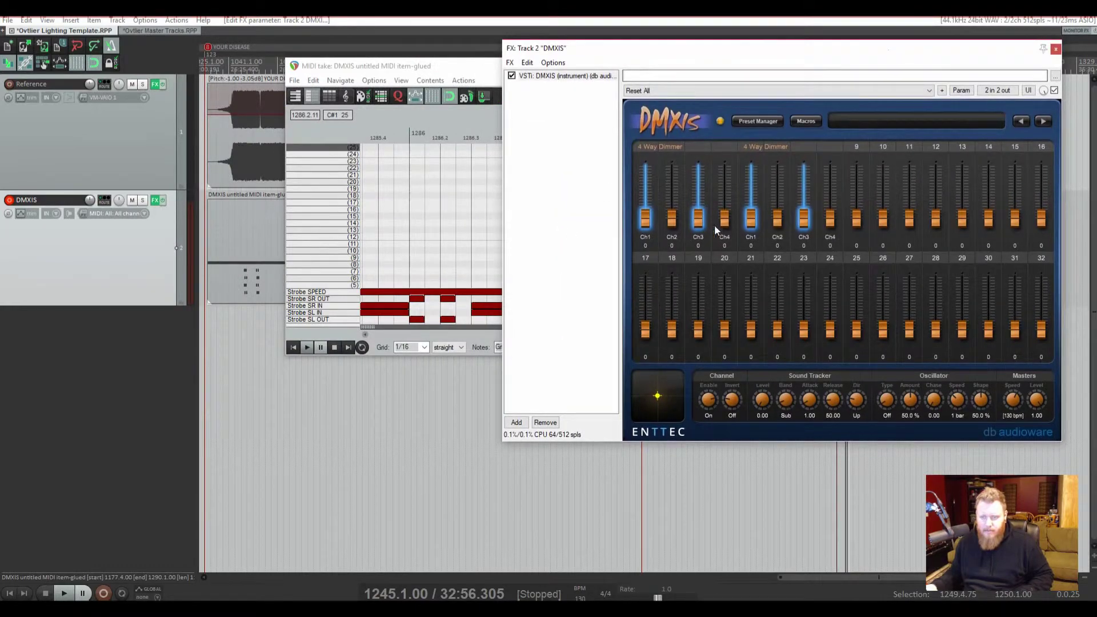
Start MIDI learn on the Ch3 fader and select the long Strobe SPEED note.
right_click(698, 218)
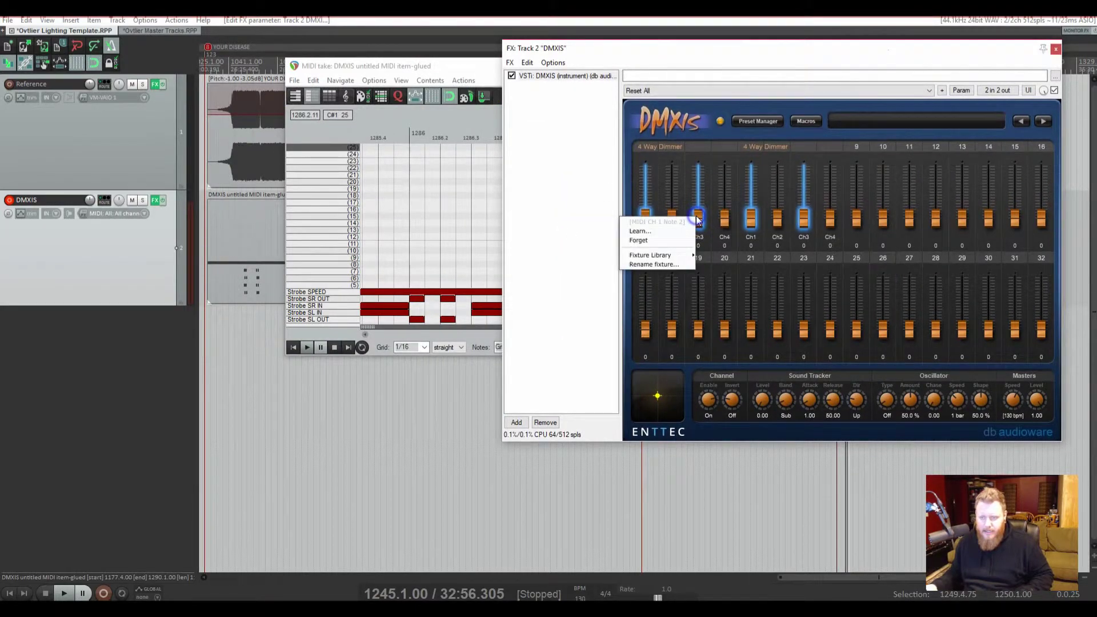
click(663, 232)
click(320, 293)
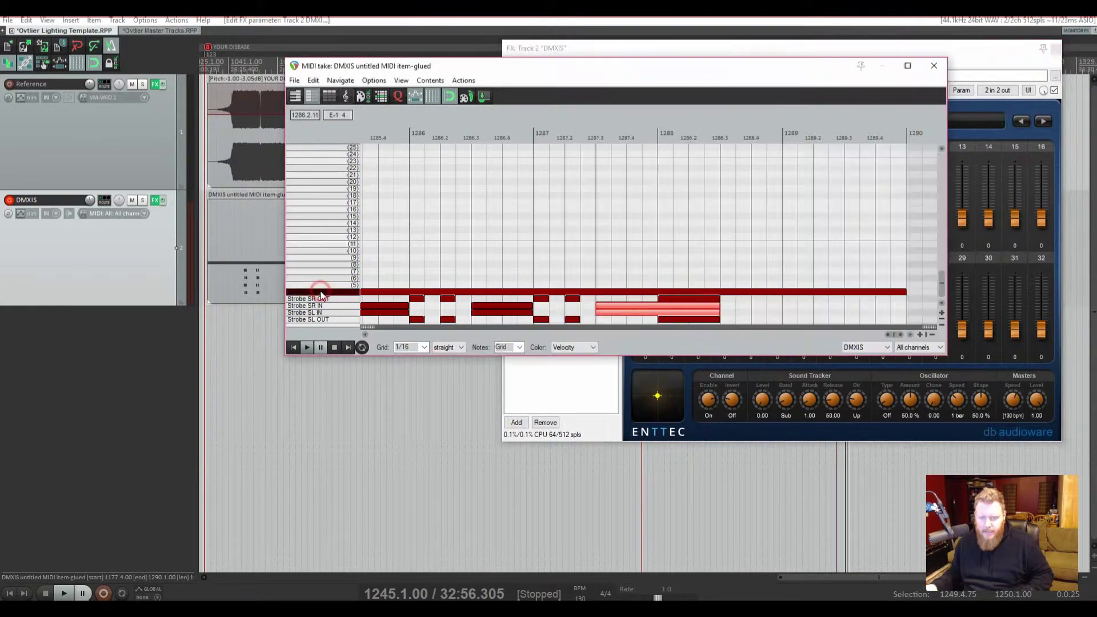
drag(635, 68, 266, 43)
click(138, 266)
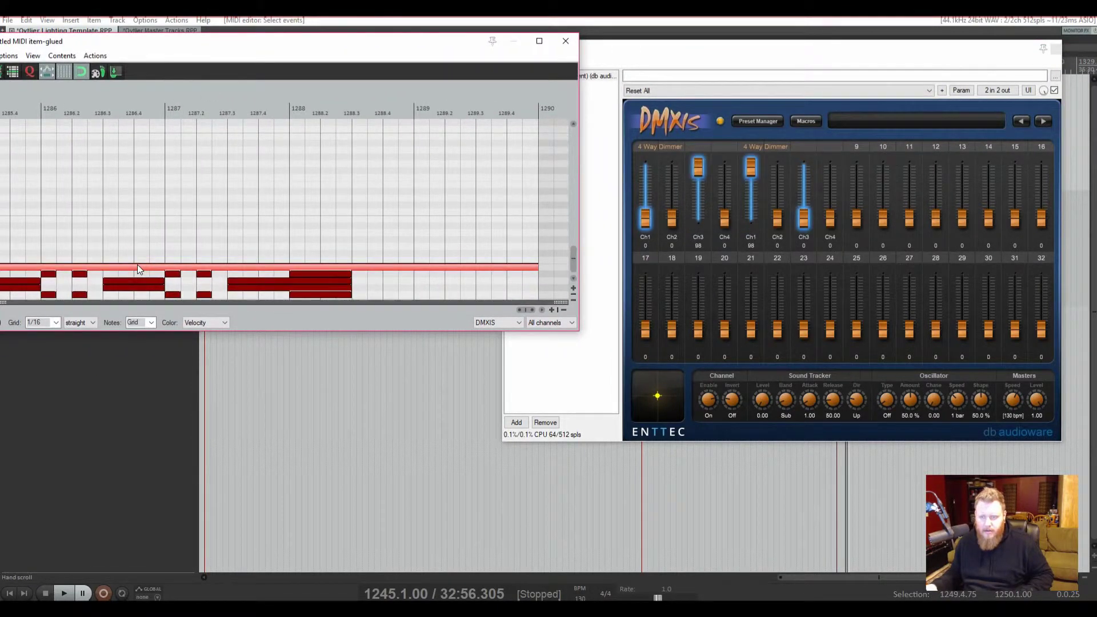
click(705, 223)
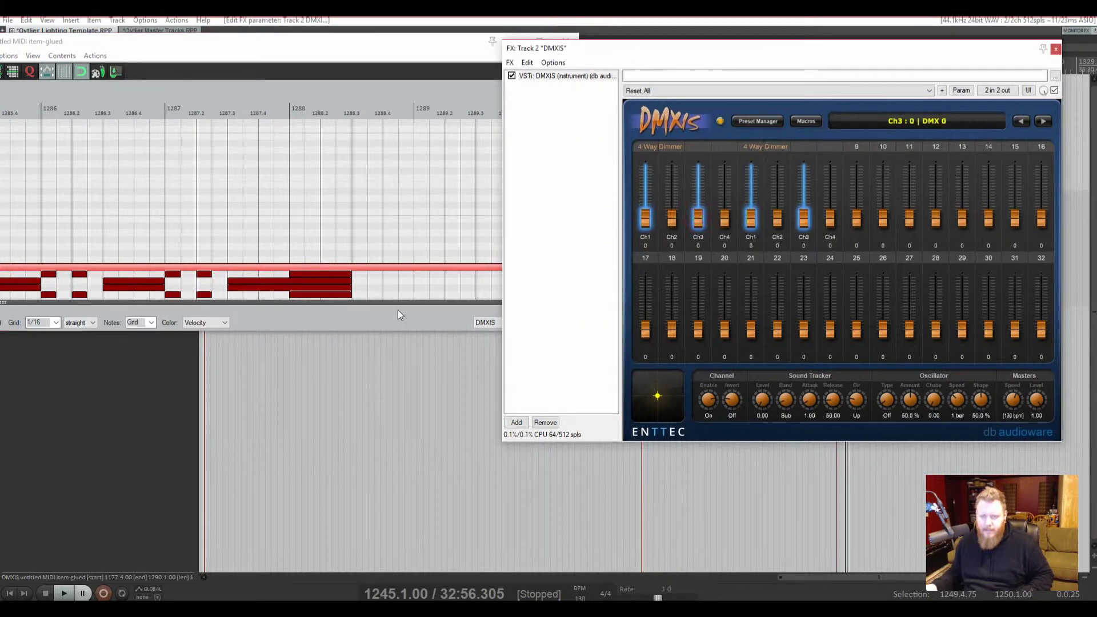
click(374, 286)
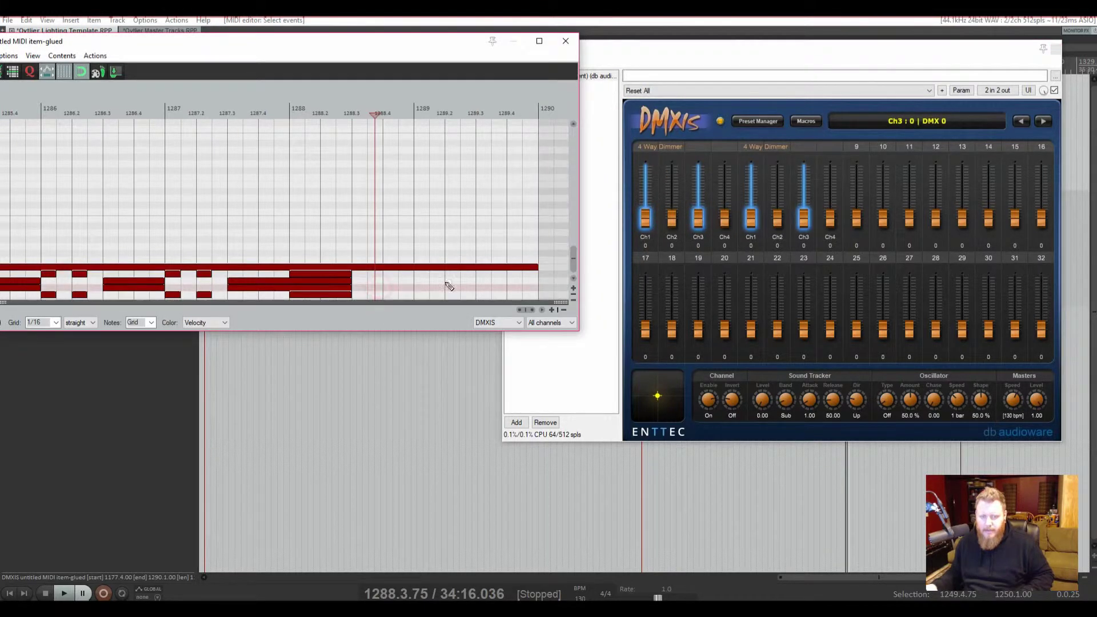
Select only Ch1, shrink the MIDI editor, and put Ch1 into MIDI learn.
right_click(645, 219)
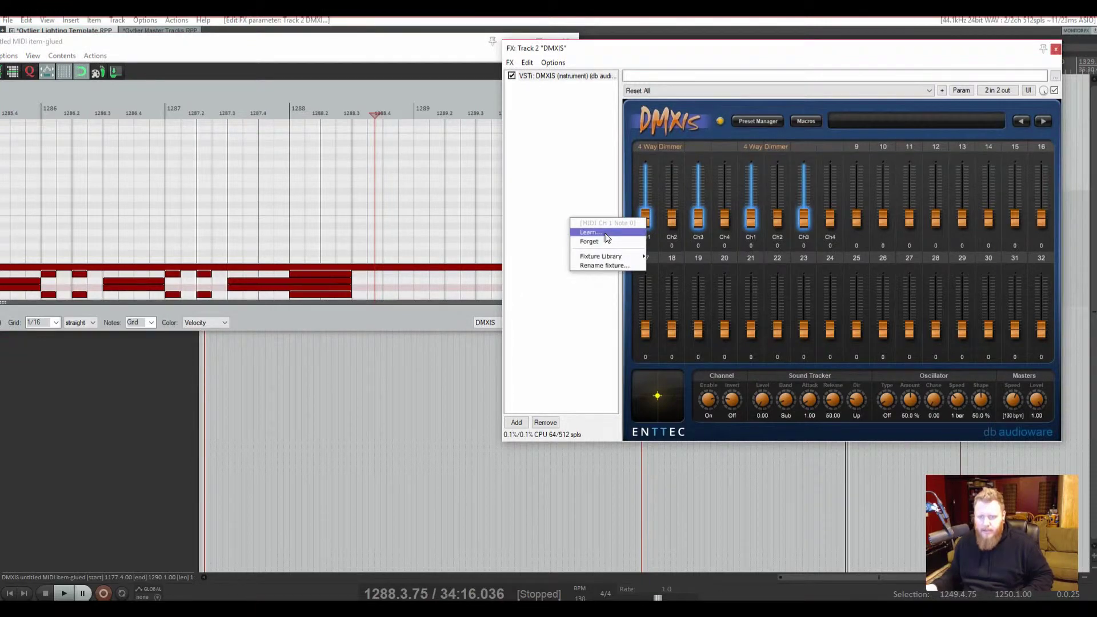
click(699, 218)
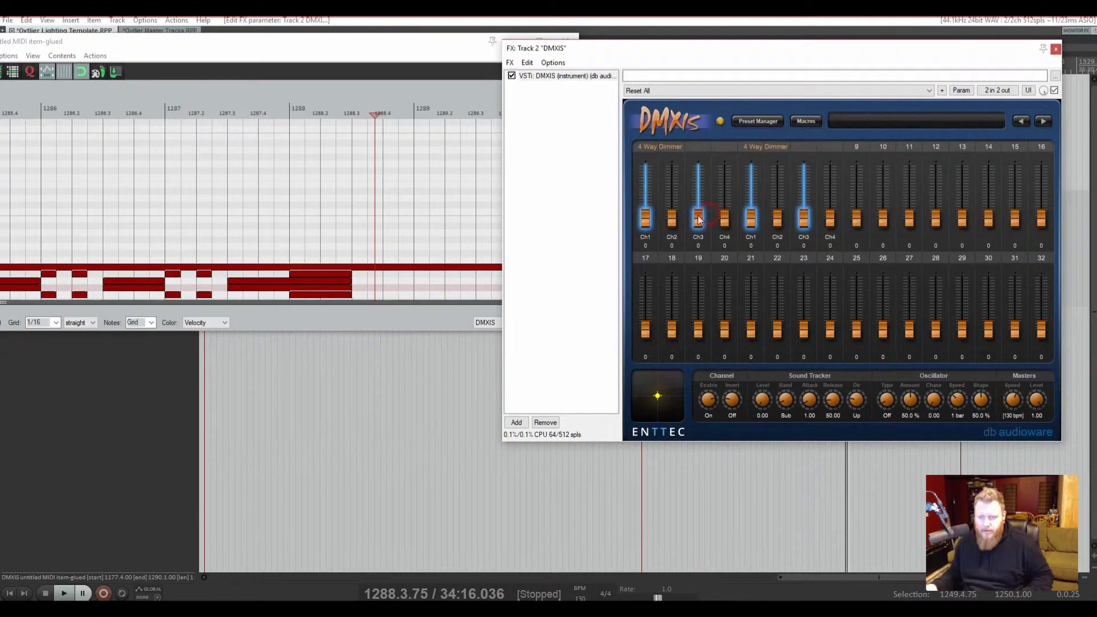
click(645, 218)
drag(383, 52, 665, 286)
right_click(646, 220)
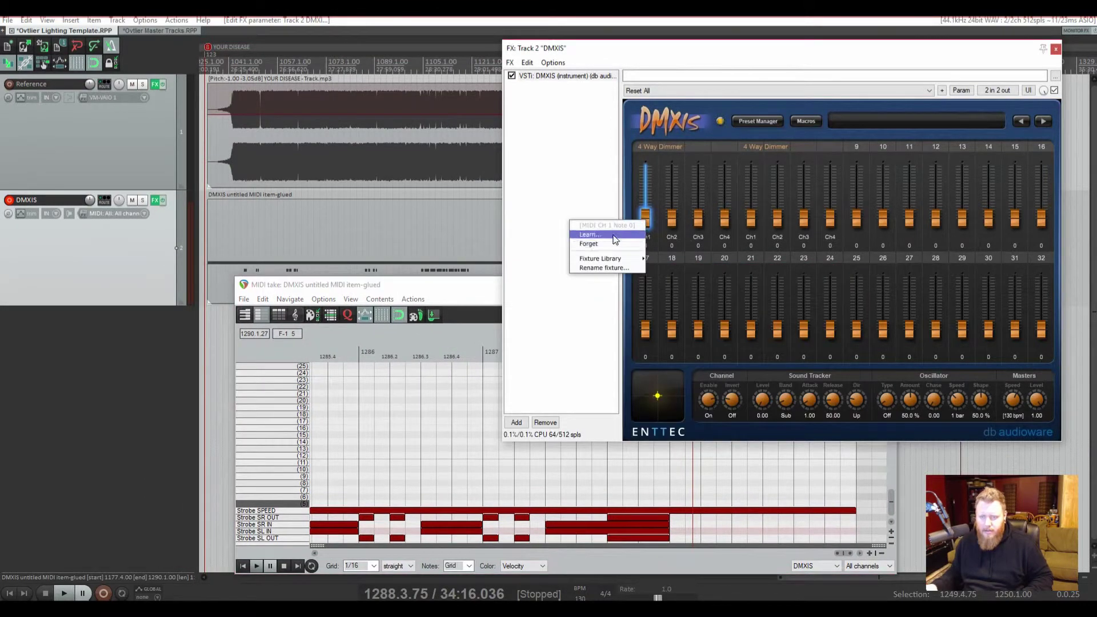
click(613, 235)
click(273, 514)
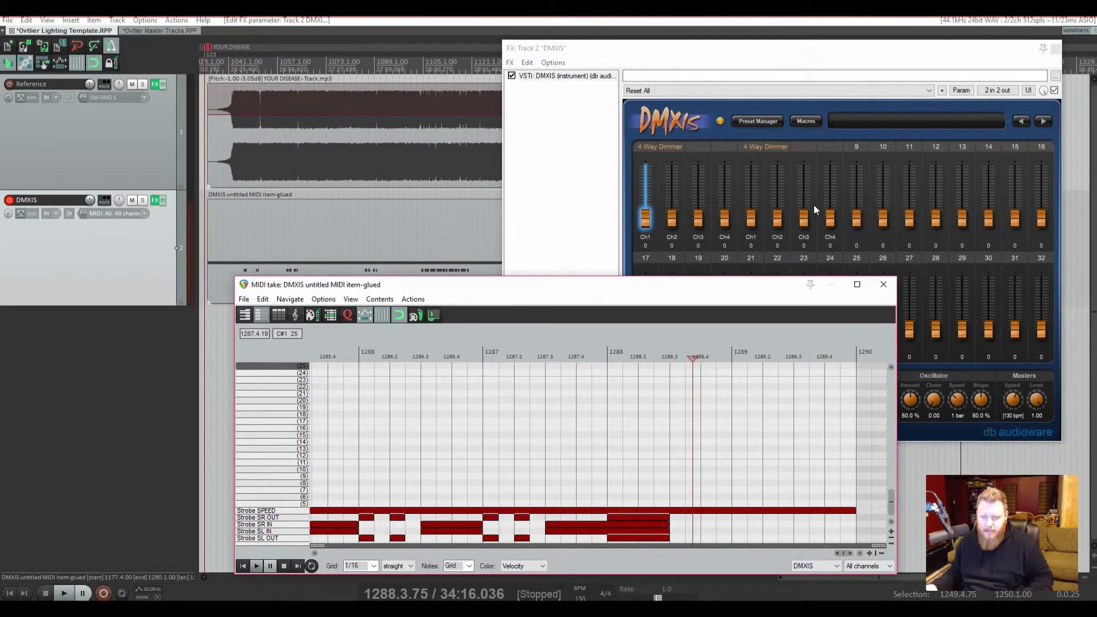
MIDI-learn Ch3 and the second fixture's Ch1 and Ch3 to the Strobe SPEED note.
right_click(700, 222)
click(657, 240)
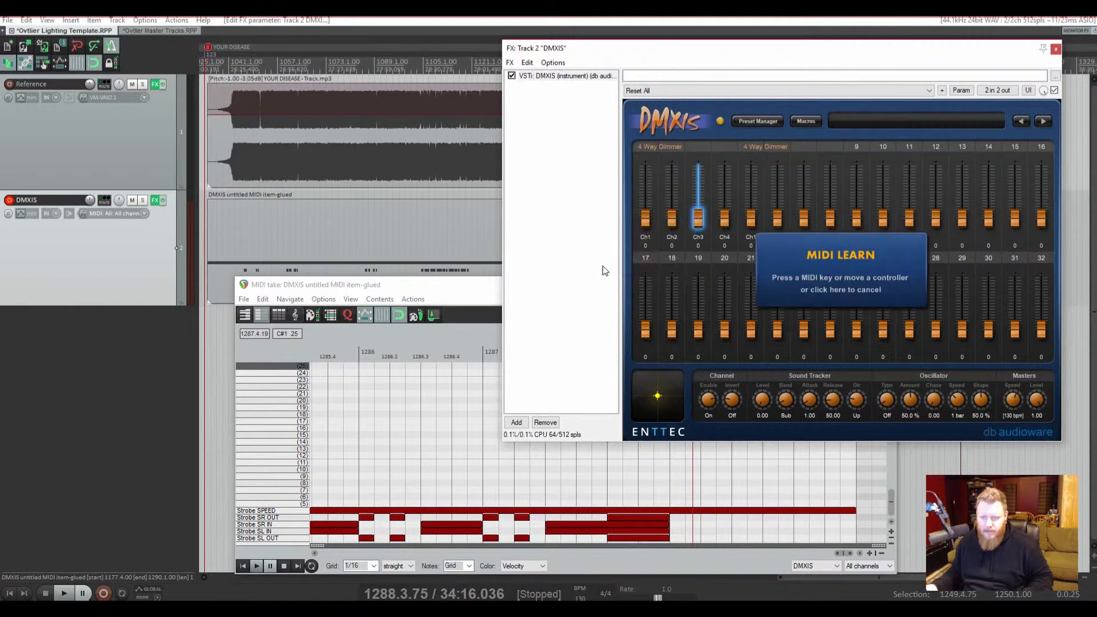
click(266, 513)
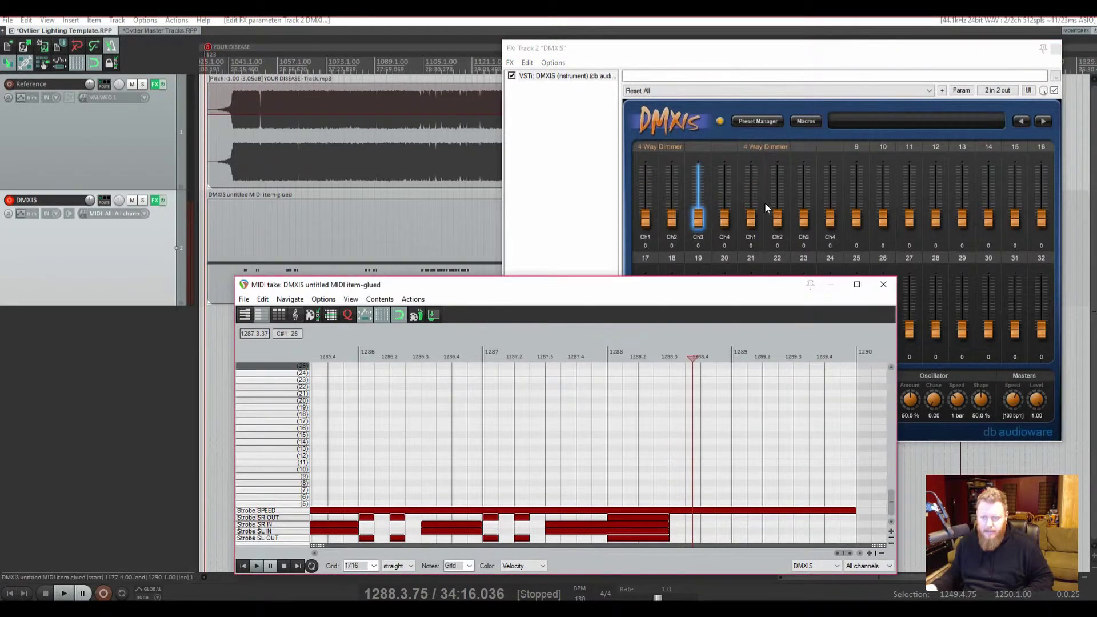
right_click(751, 222)
click(731, 244)
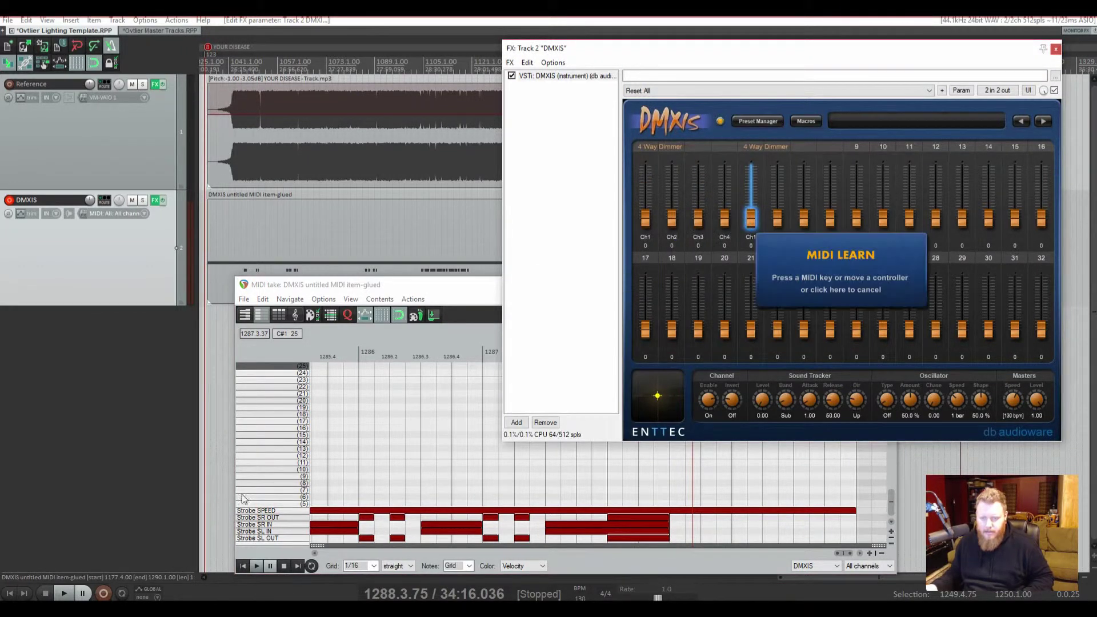
click(274, 511)
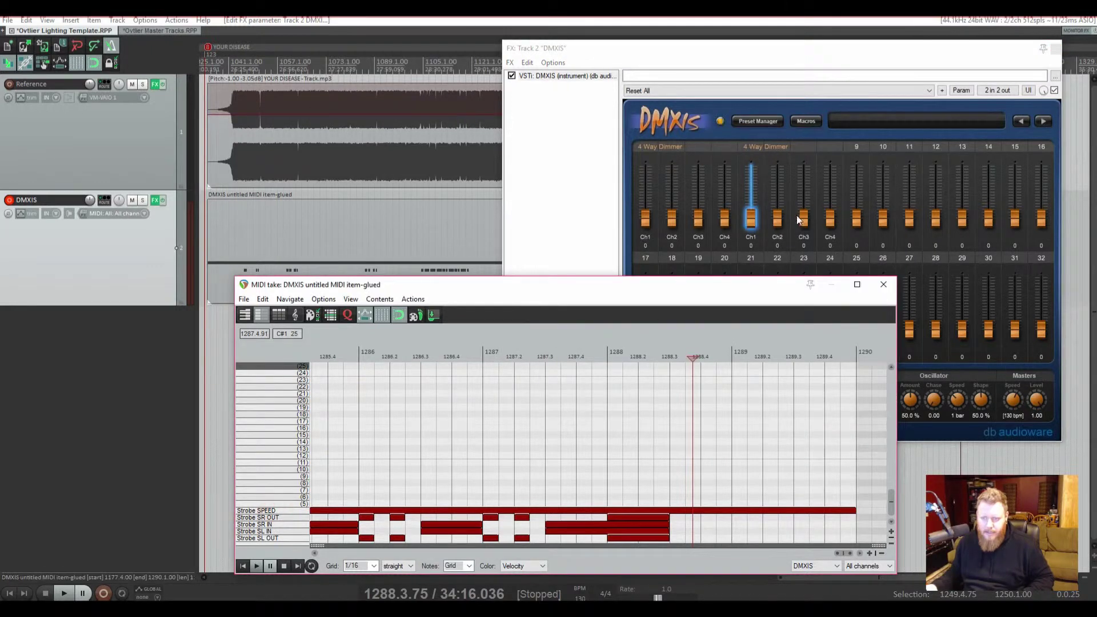
right_click(803, 218)
click(762, 228)
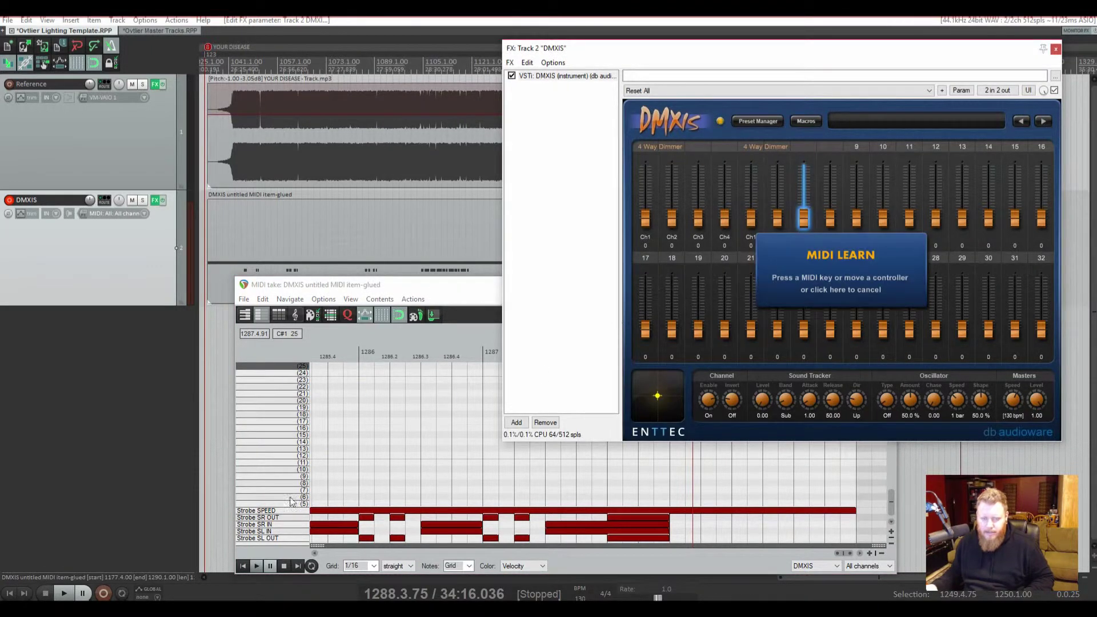
click(277, 512)
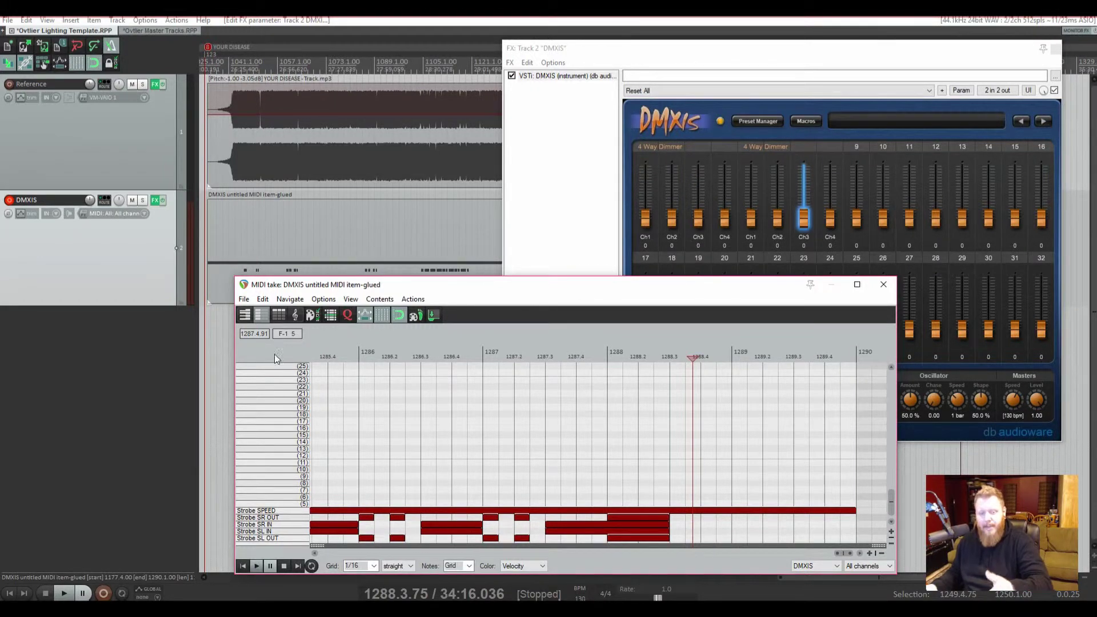
click(288, 511)
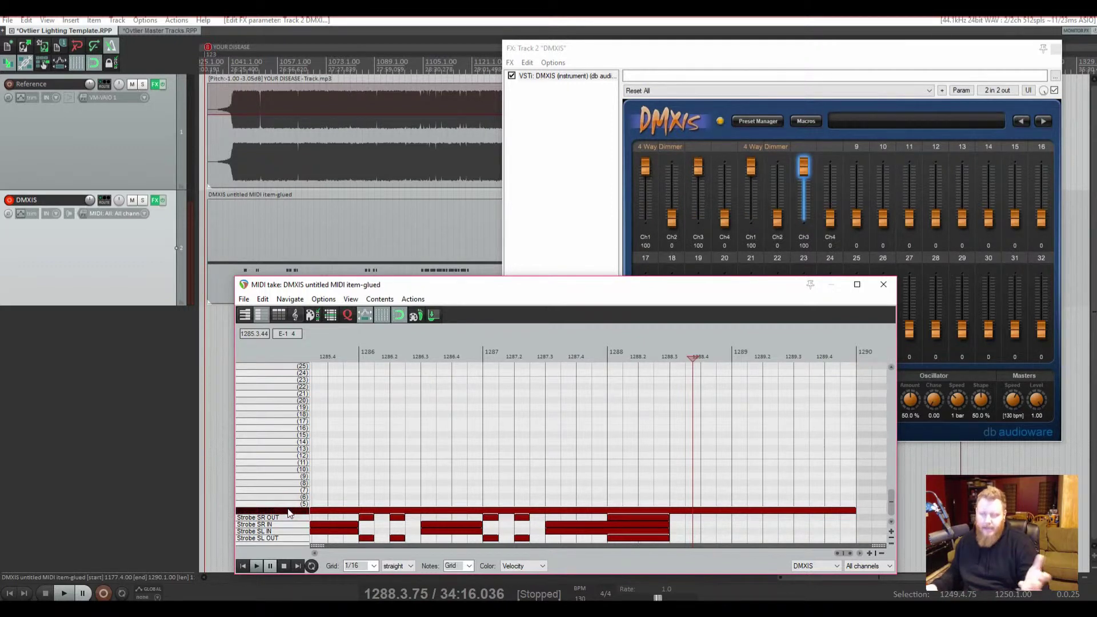
Put the first dimmer's Ch2 and Ch4 faders into MIDI learn.
right_click(673, 216)
click(645, 229)
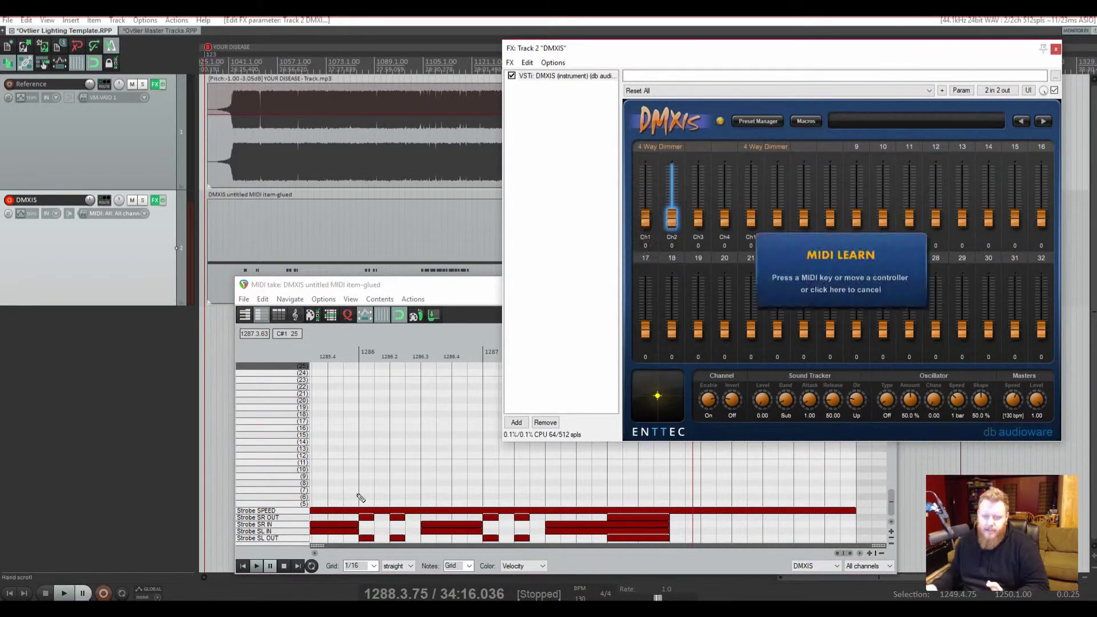
click(287, 543)
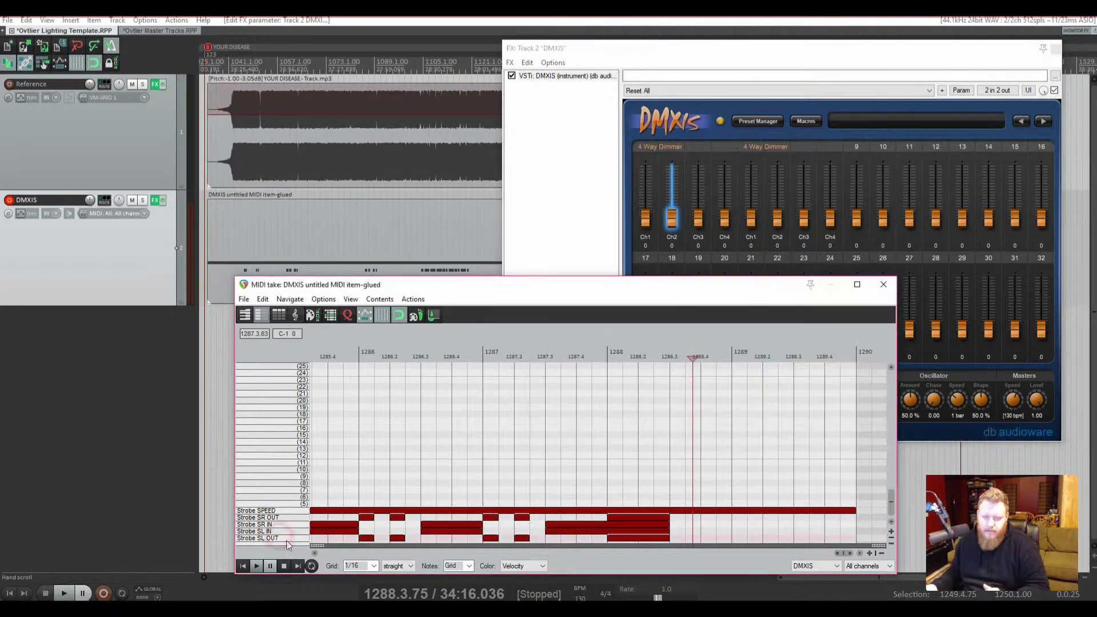
right_click(725, 222)
click(670, 237)
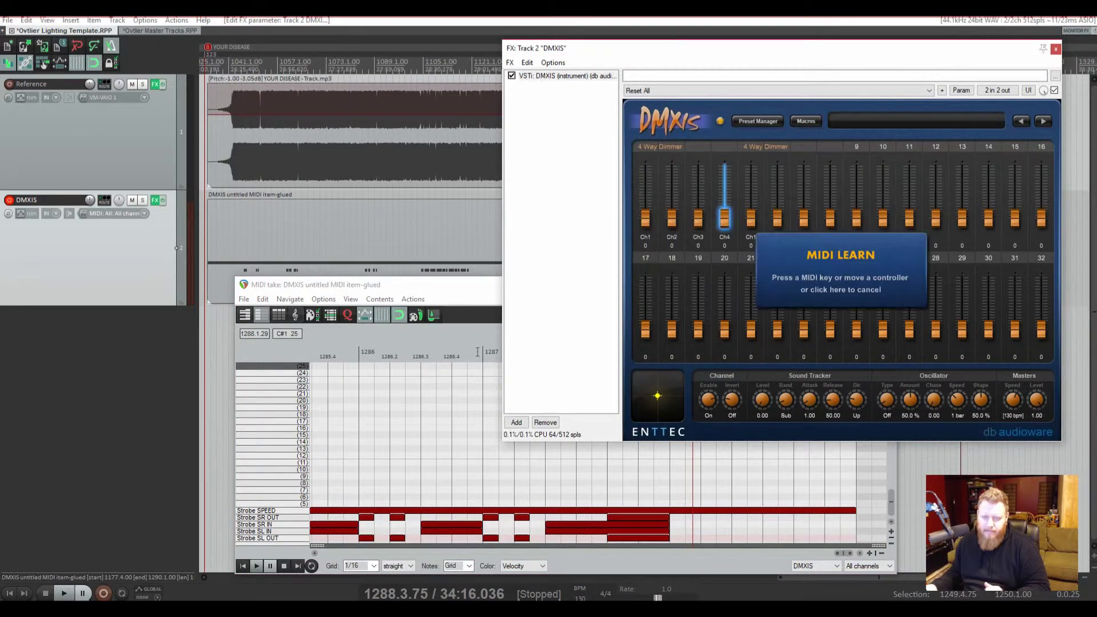
click(278, 534)
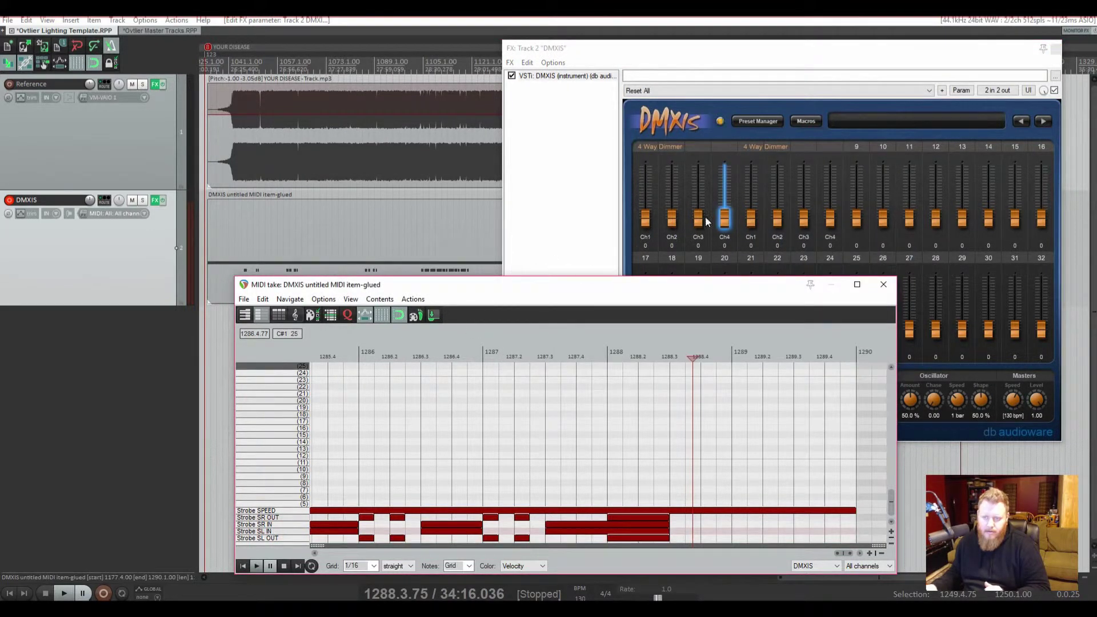
MIDI-learn the second fixture's Ch2 and Ch4 to Strobe SR IN, then mute the Reference track.
right_click(782, 220)
click(773, 237)
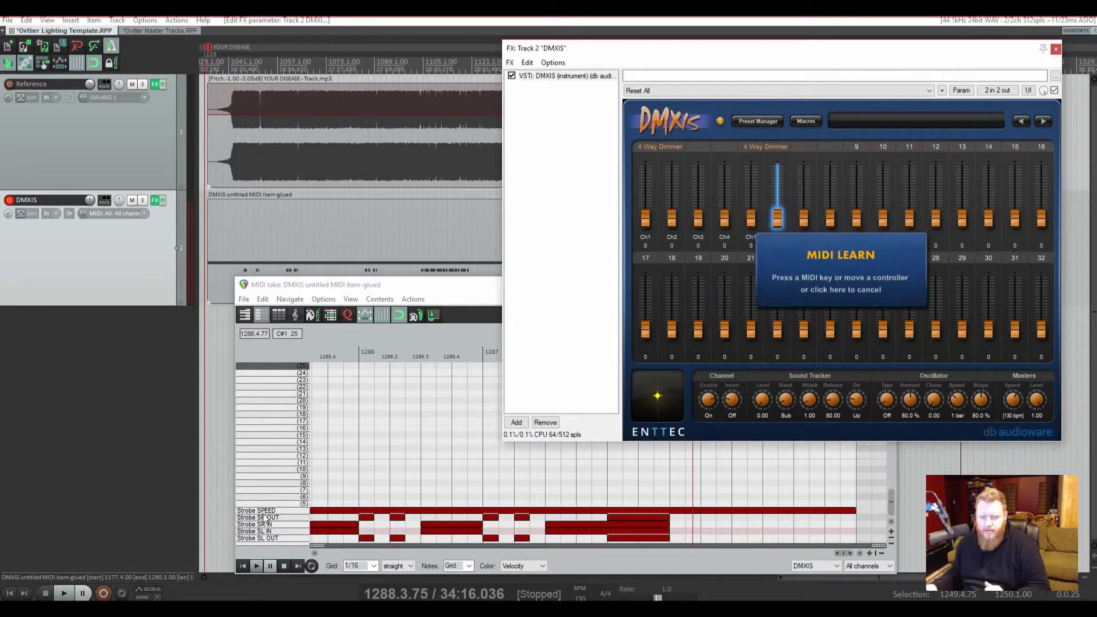
click(269, 530)
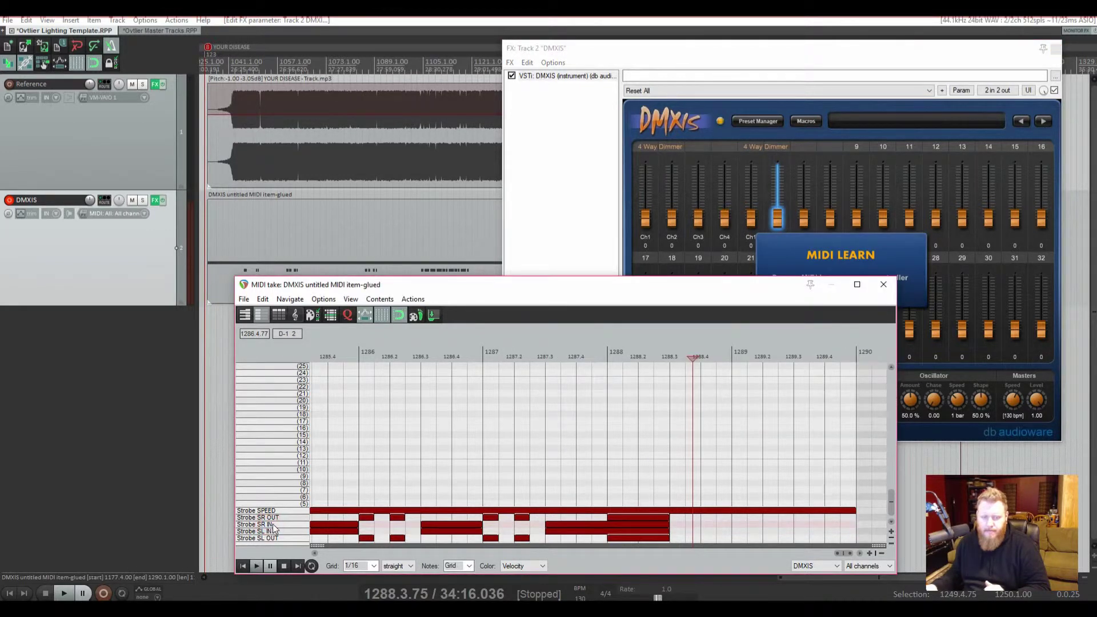
click(274, 526)
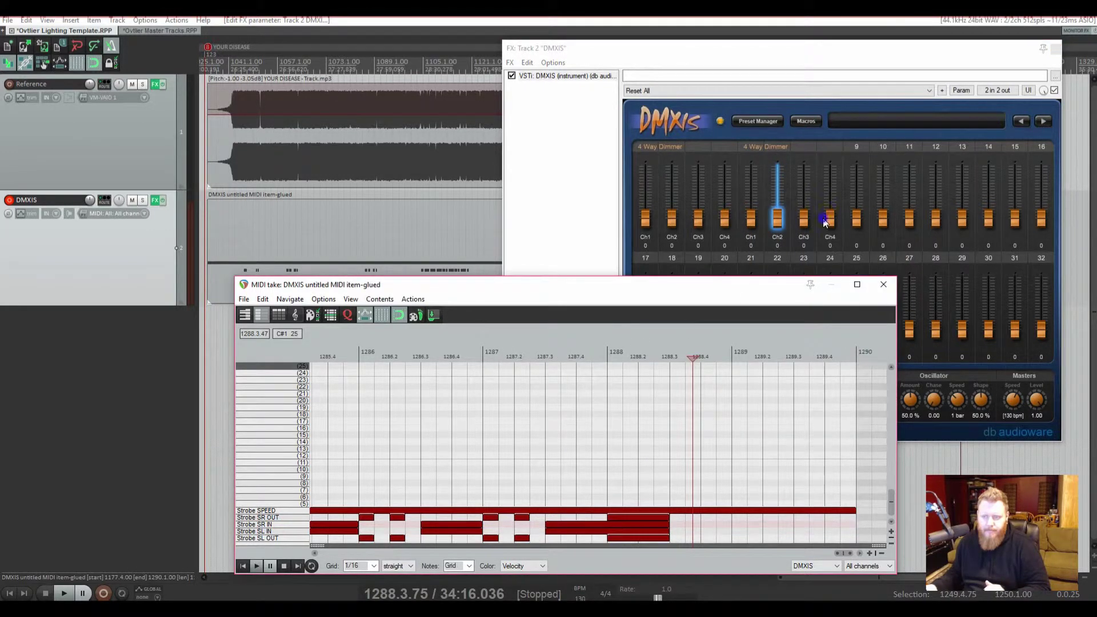
right_click(827, 220)
click(791, 239)
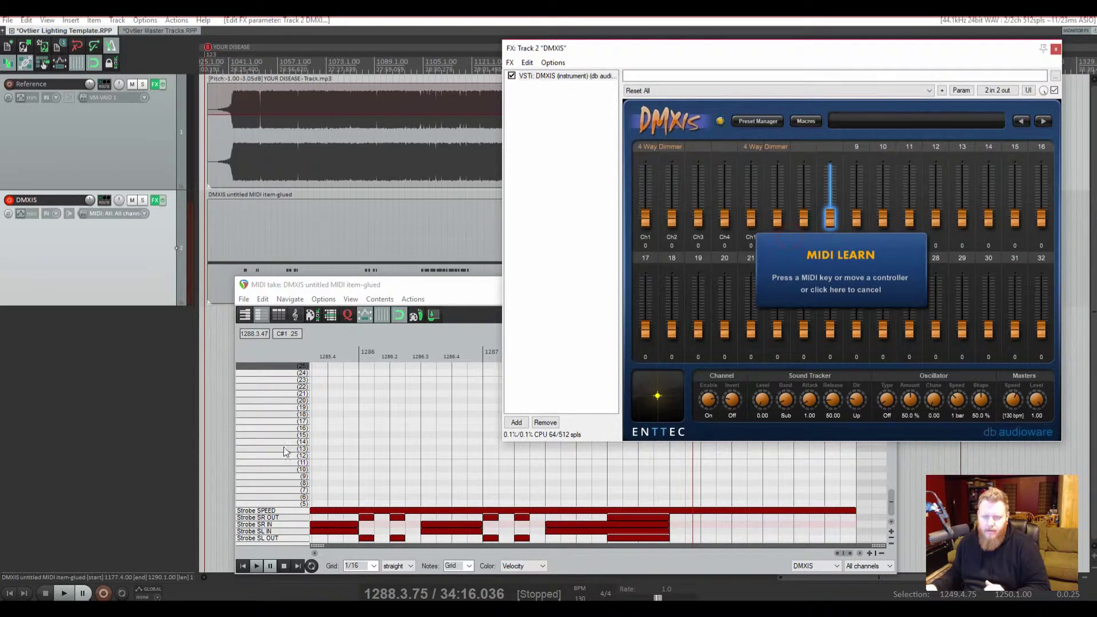
click(278, 524)
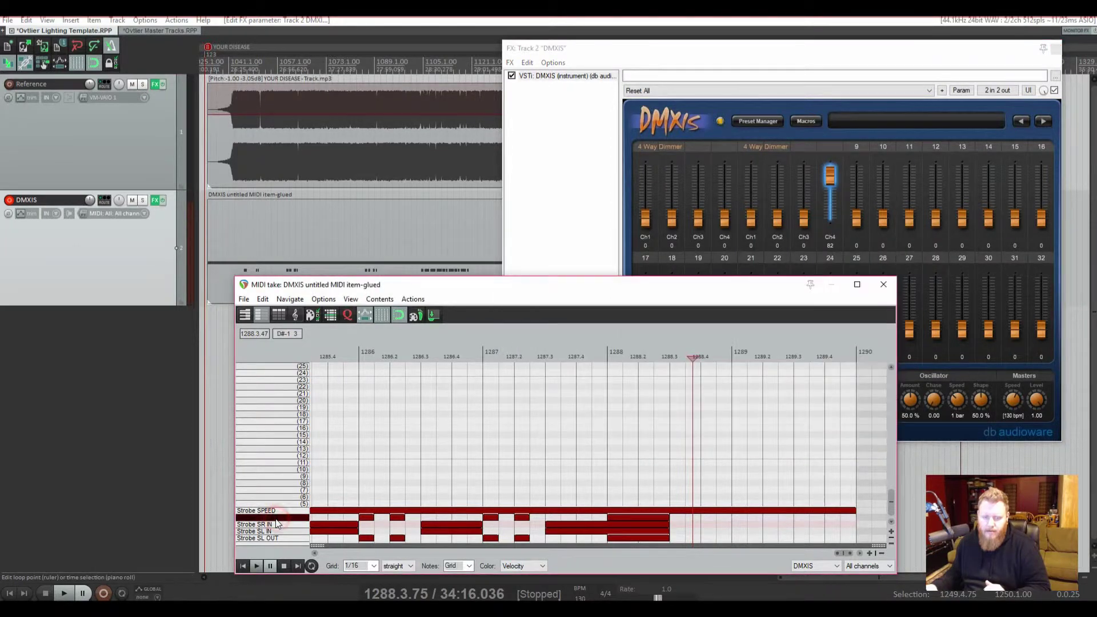
click(332, 352)
click(132, 84)
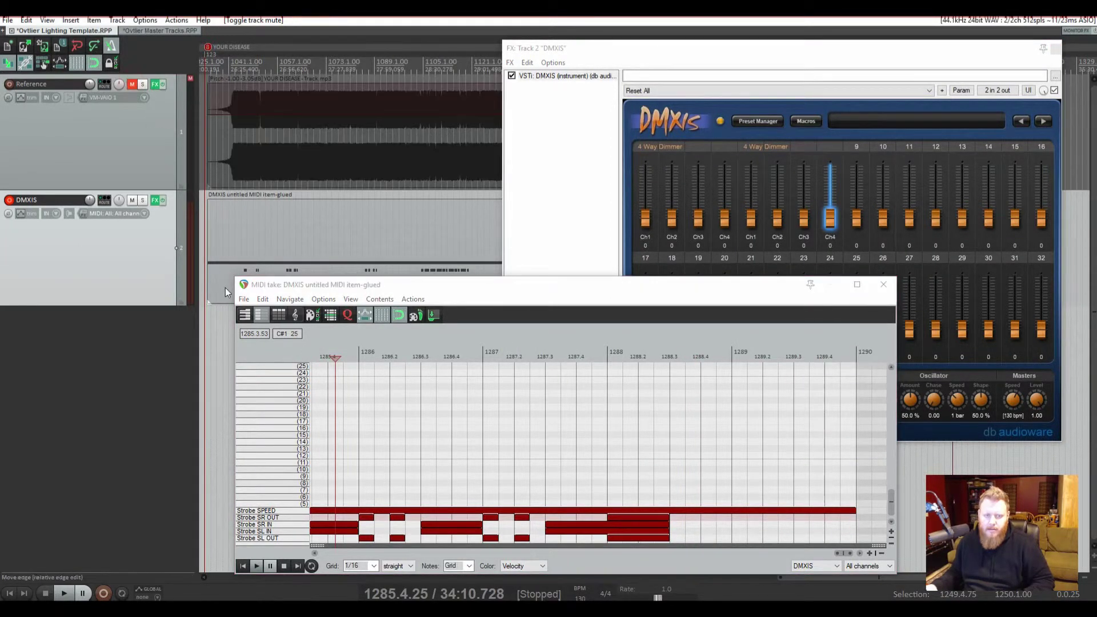
Play back from just before the strobe notes to preview the lighting.
click(343, 356)
key(space)
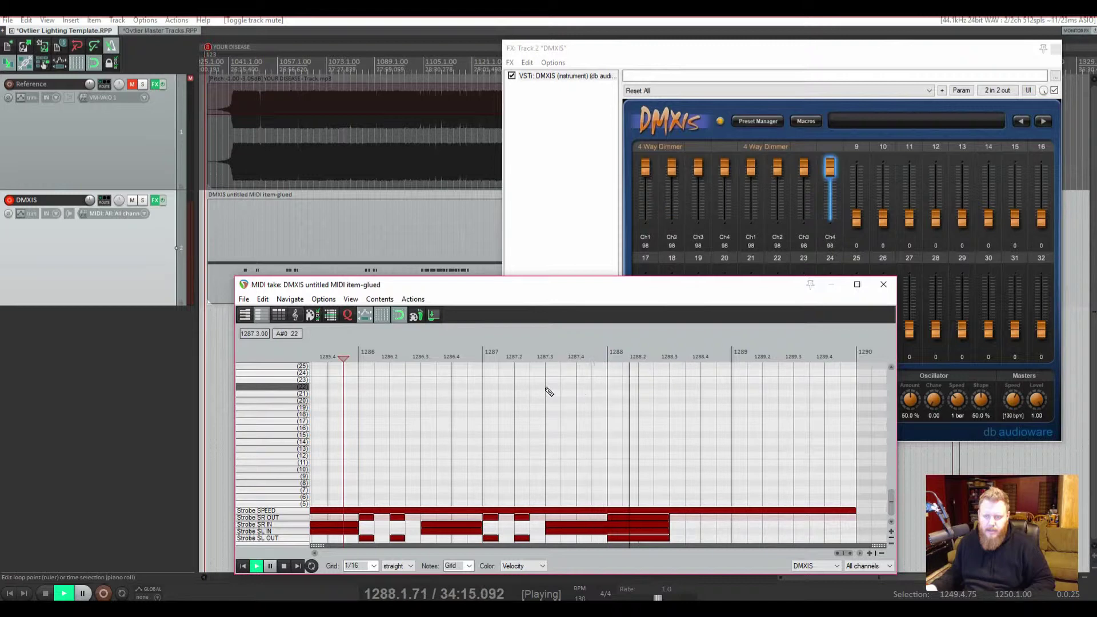
key(space)
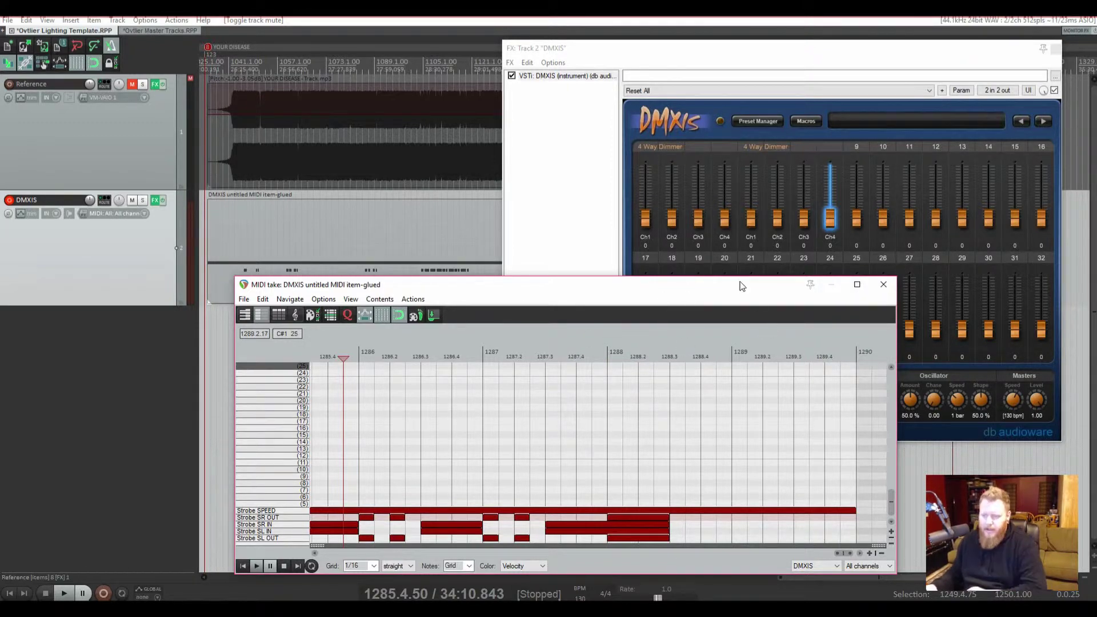
Close the MIDI editor and DMXIS plugin windows; put the edit cursor at the SPINELESS item's start.
drag(743, 284, 527, 144)
click(669, 146)
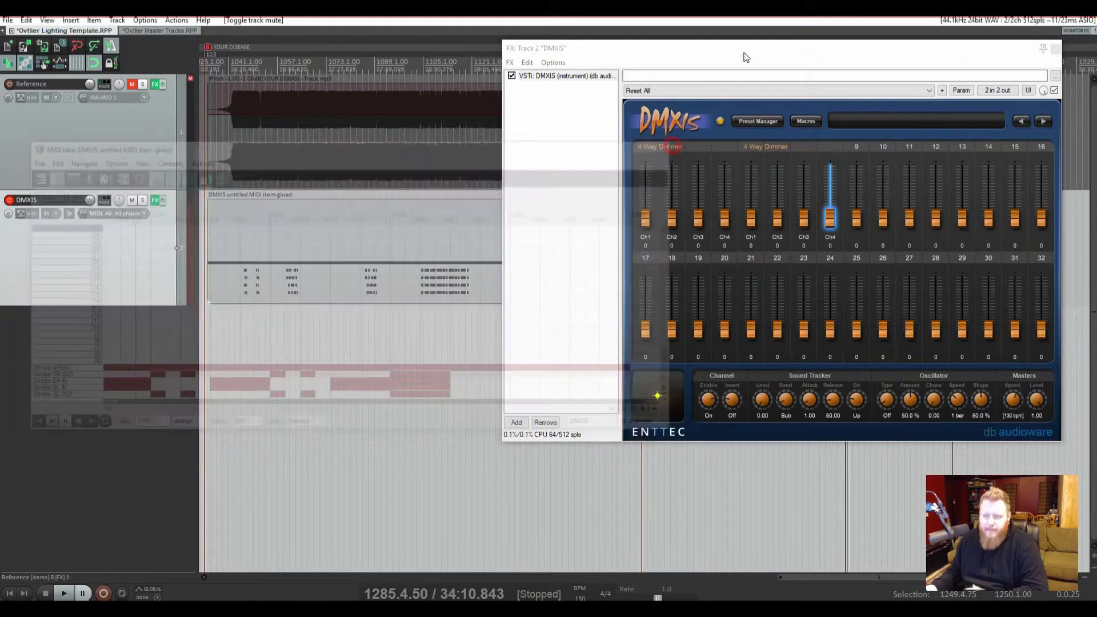
drag(737, 50, 561, 103)
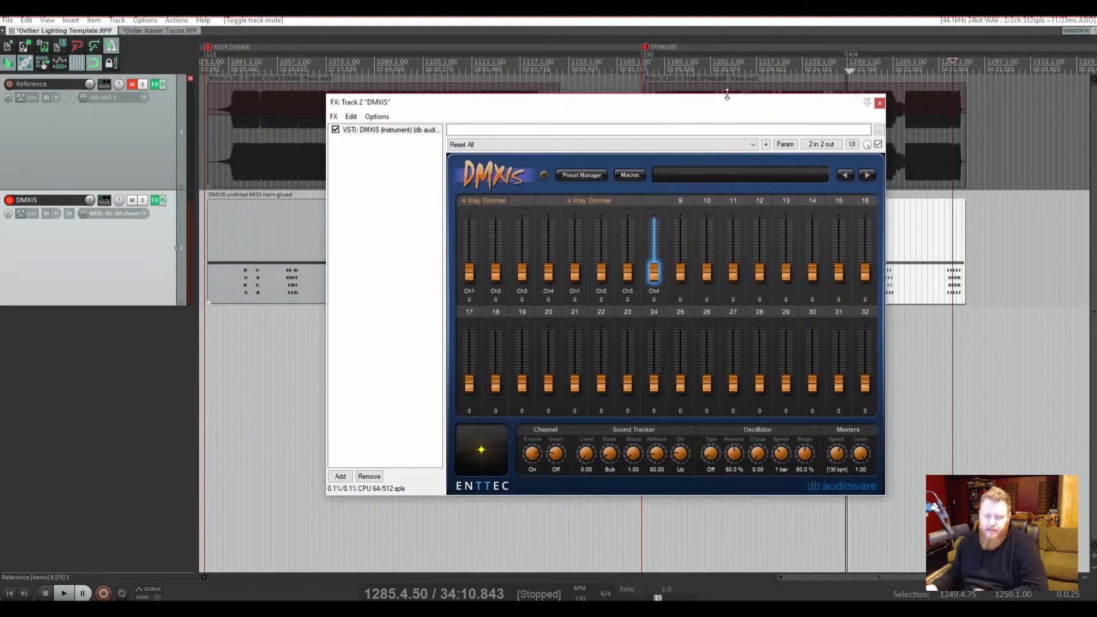
click(880, 104)
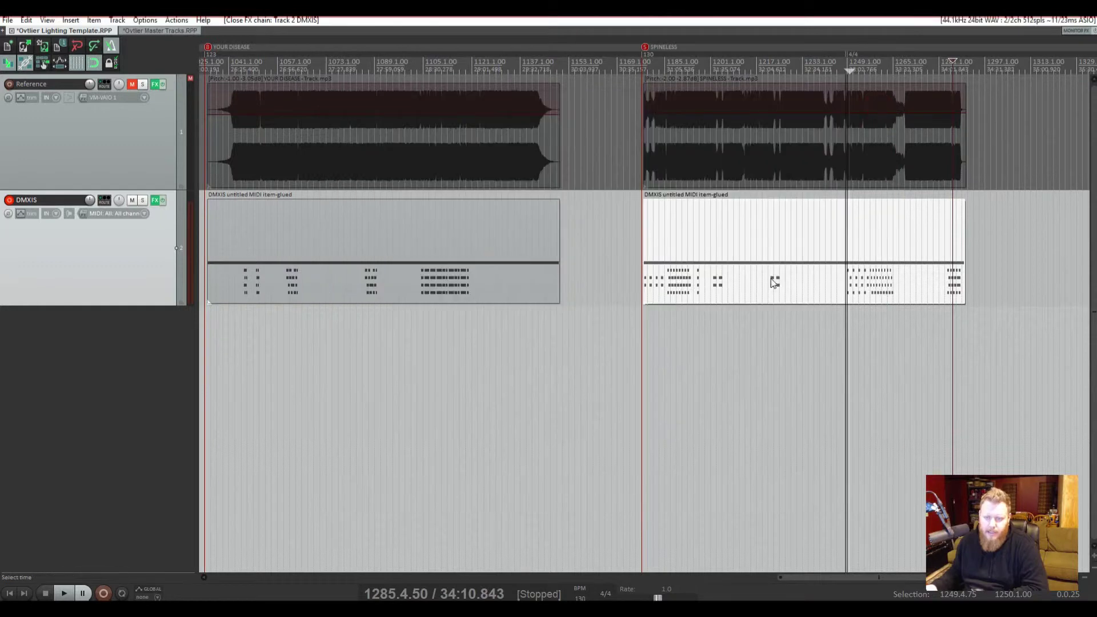
click(885, 288)
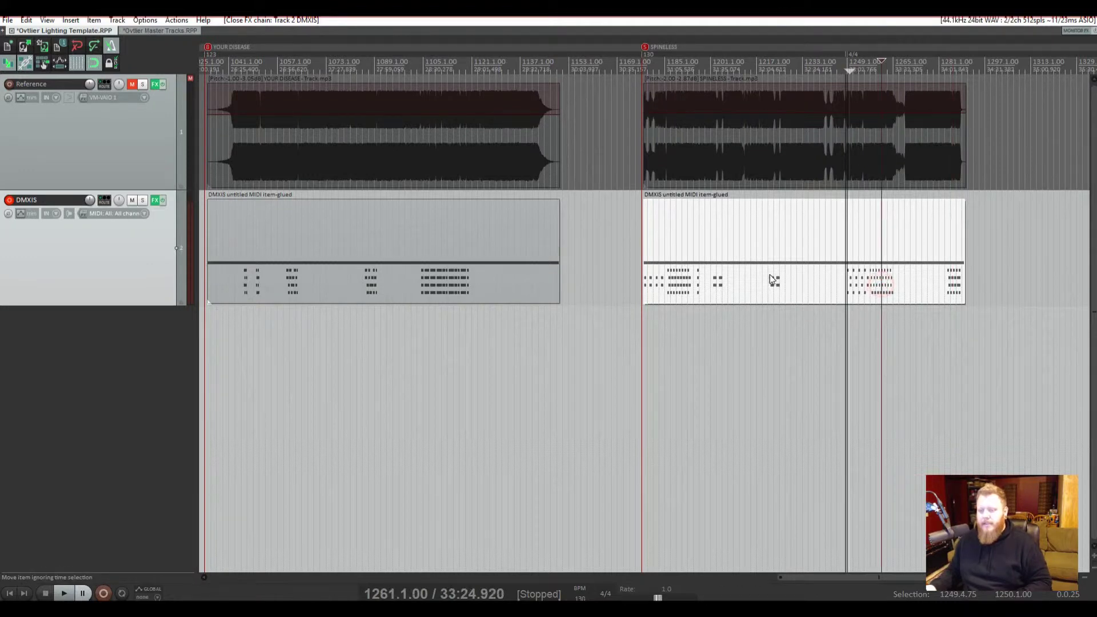
click(645, 225)
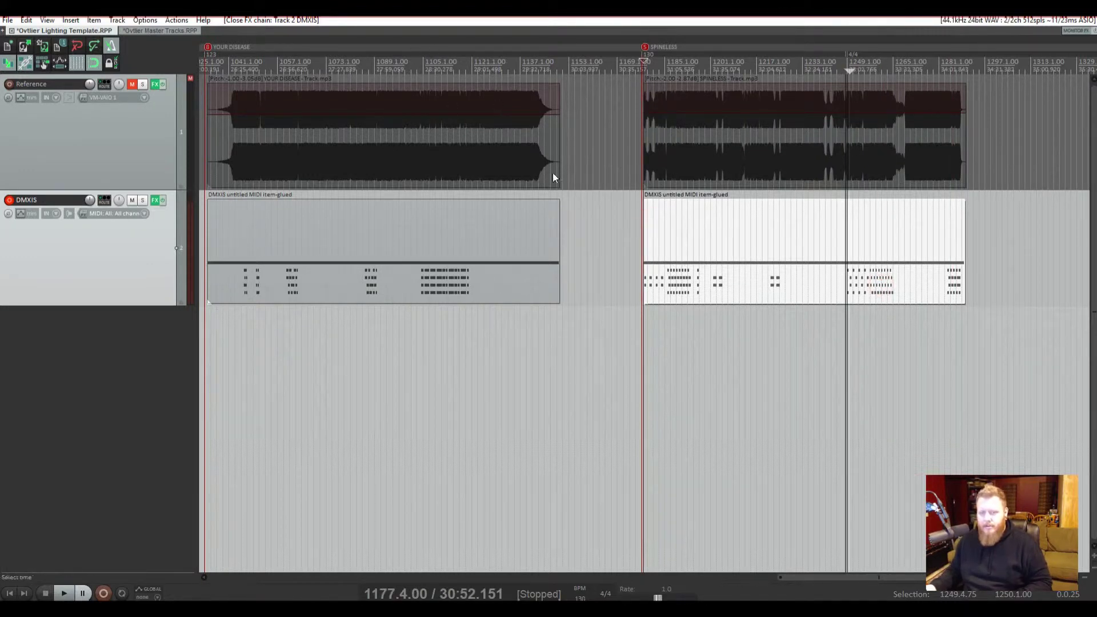
Compact the Master Tracks folder tracks, then go to the Ovtlier Lighting Template project.
click(158, 30)
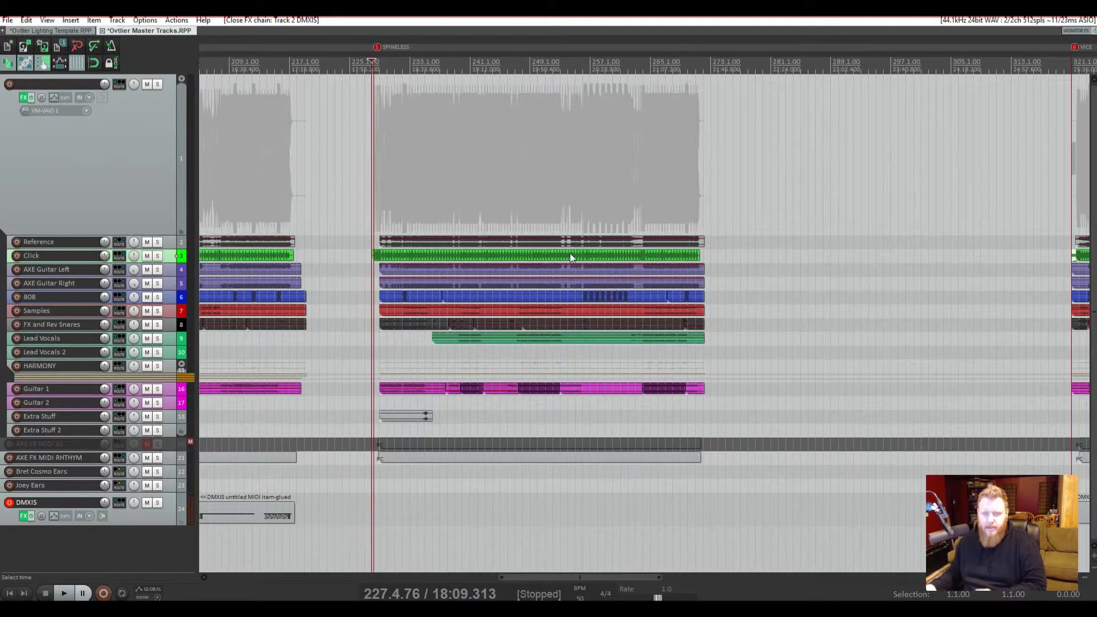
scroll(578, 250, down, 5)
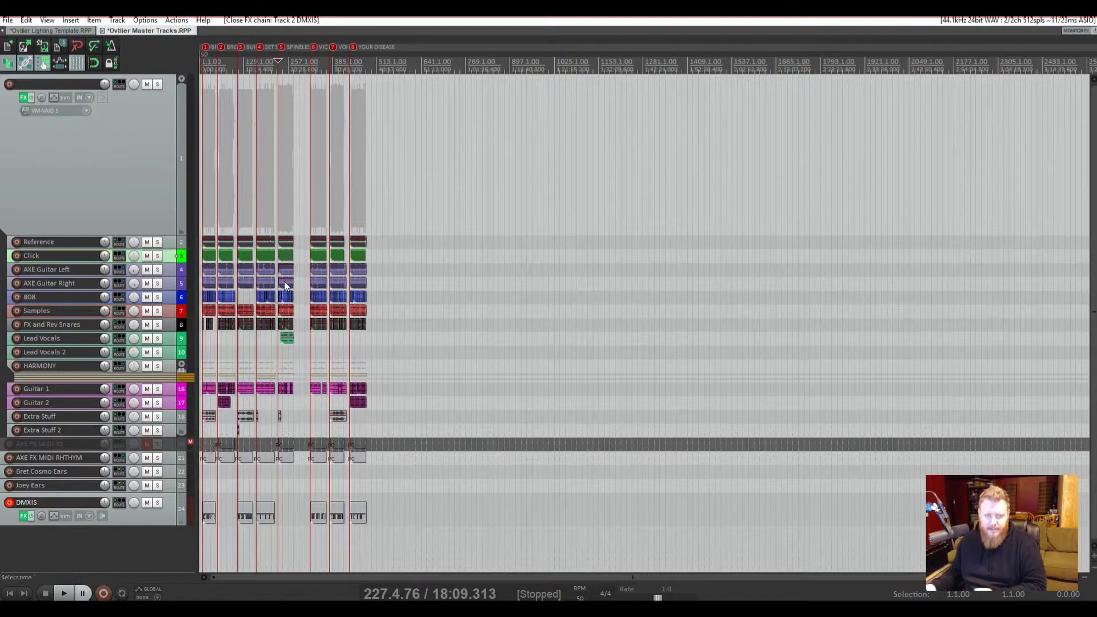
click(181, 80)
click(181, 80)
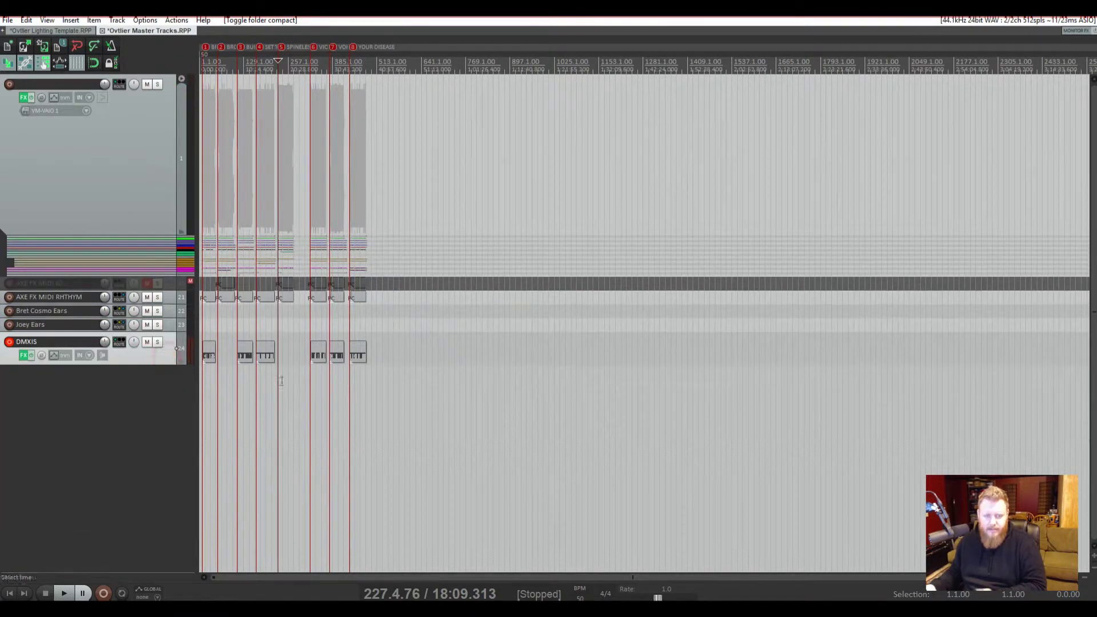
scroll(293, 386, up, 3)
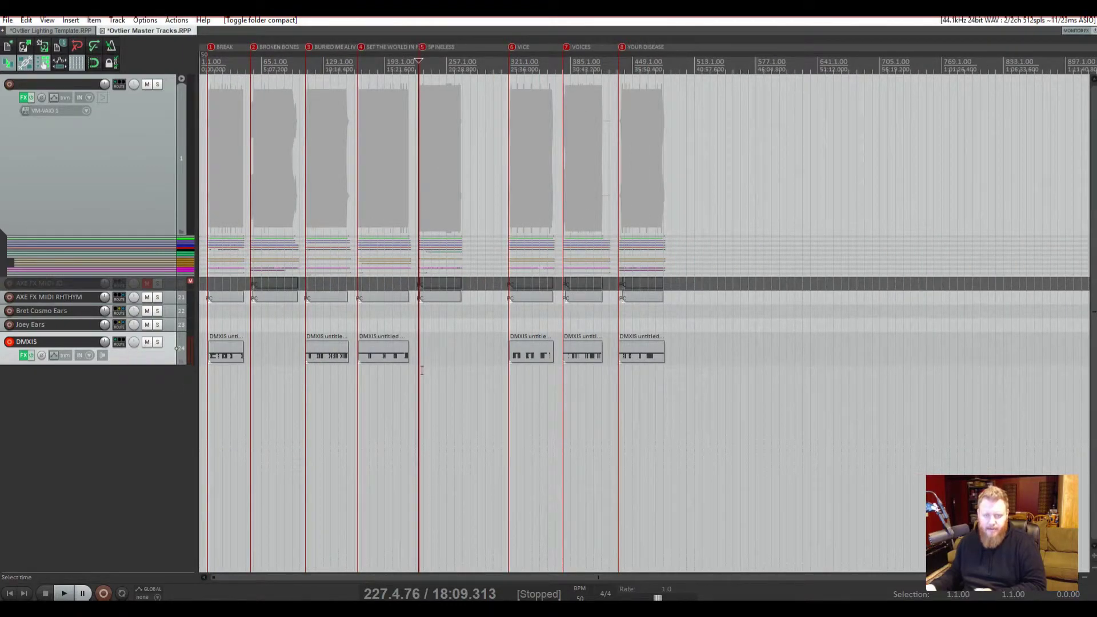
scroll(421, 370, up, 3)
scroll(665, 366, up, 4)
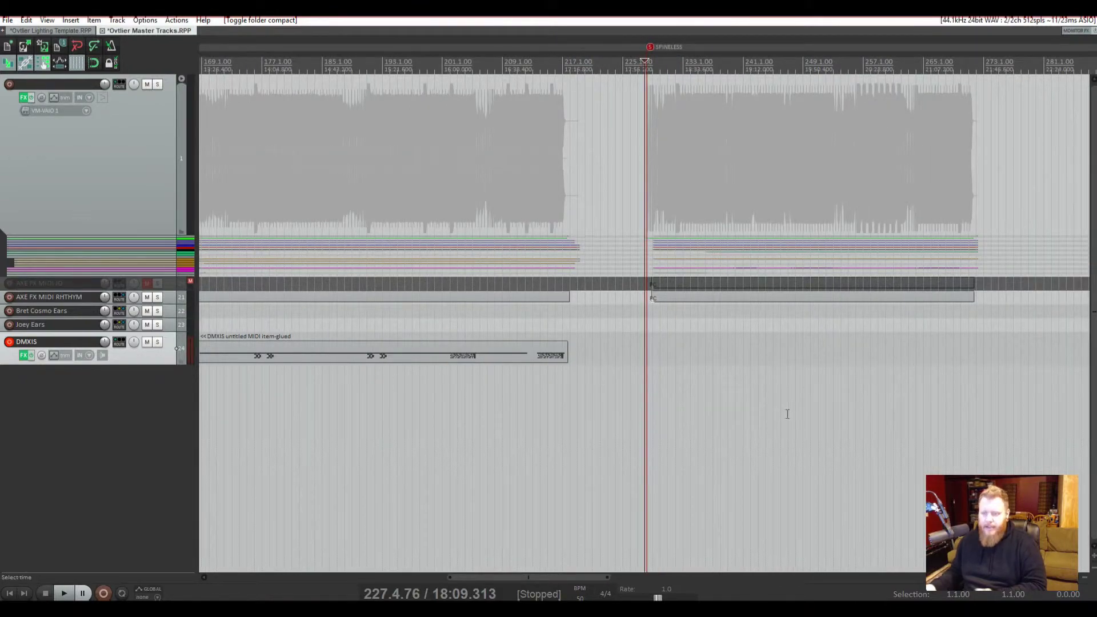
scroll(787, 411, down, 4)
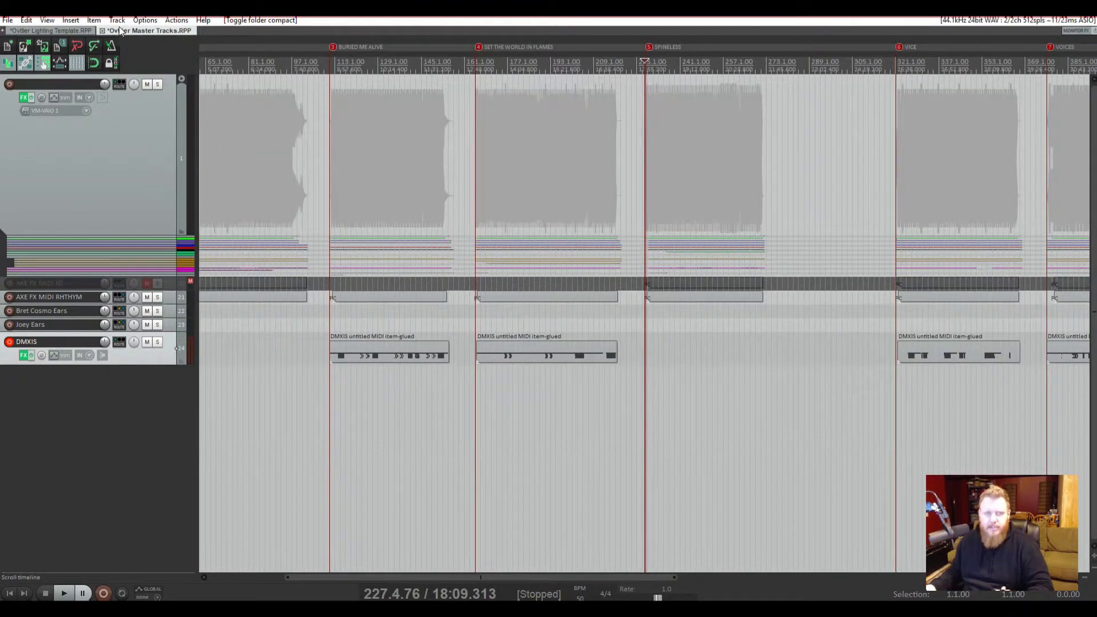
click(54, 32)
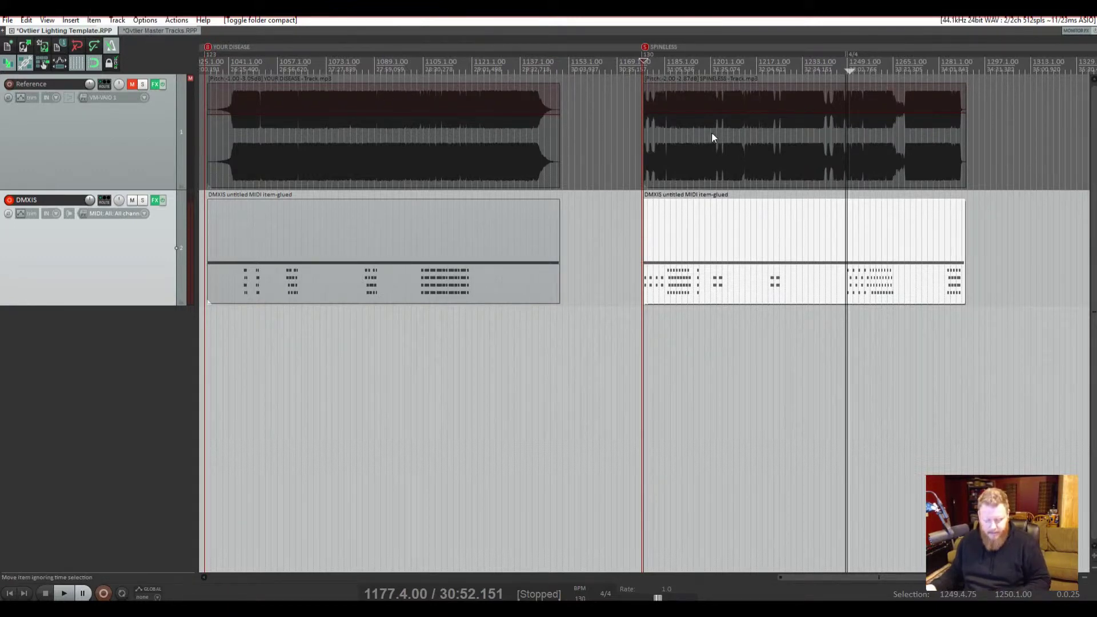
click(645, 233)
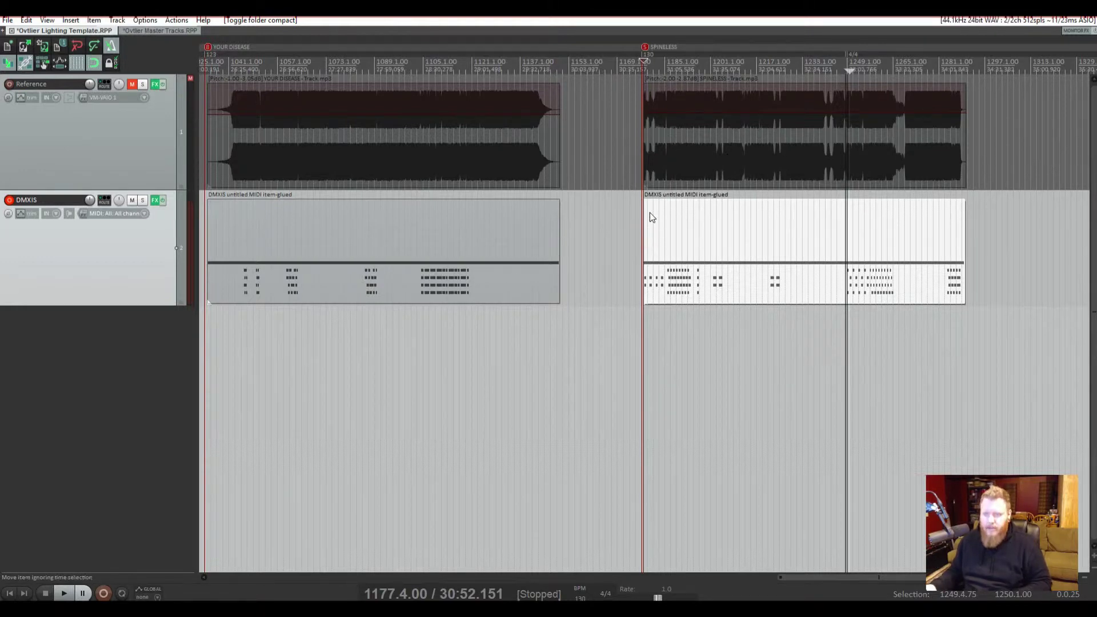
click(698, 240)
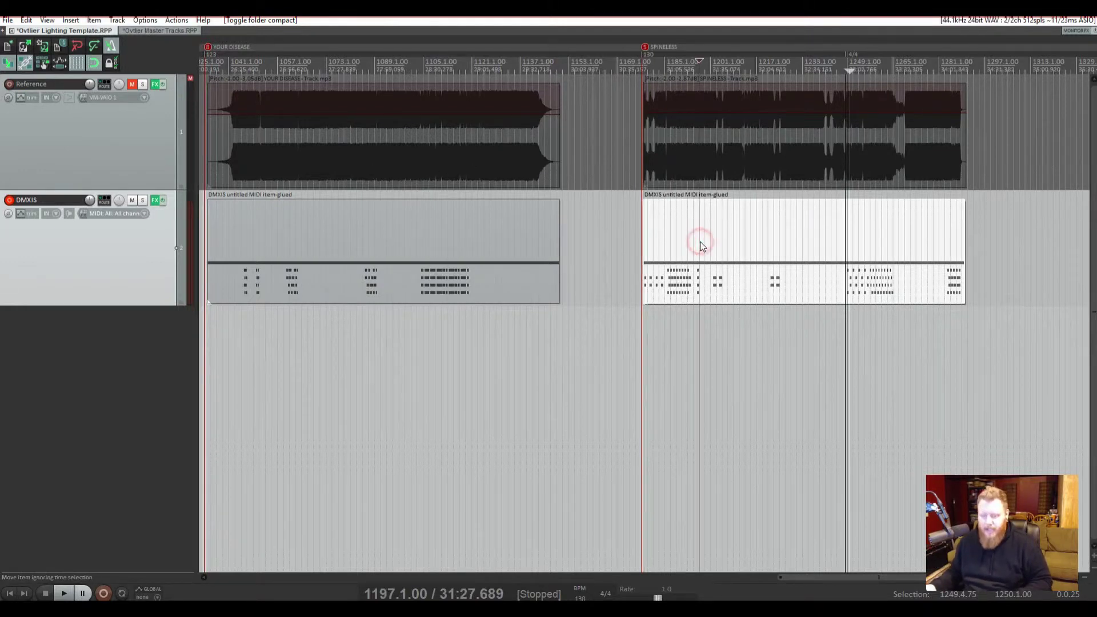
click(645, 231)
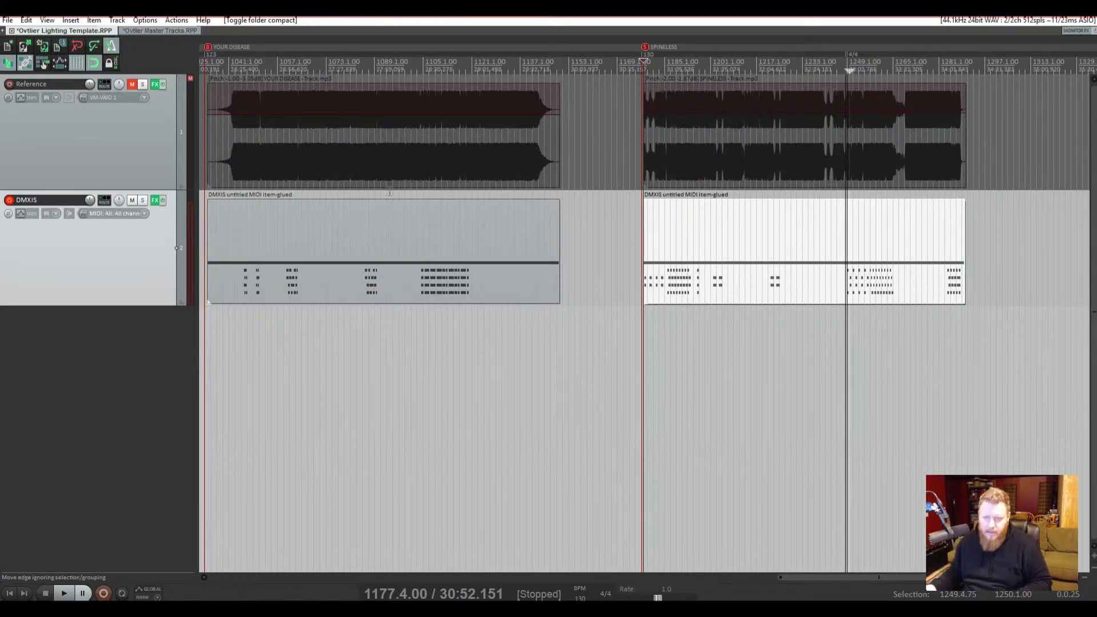
click(146, 30)
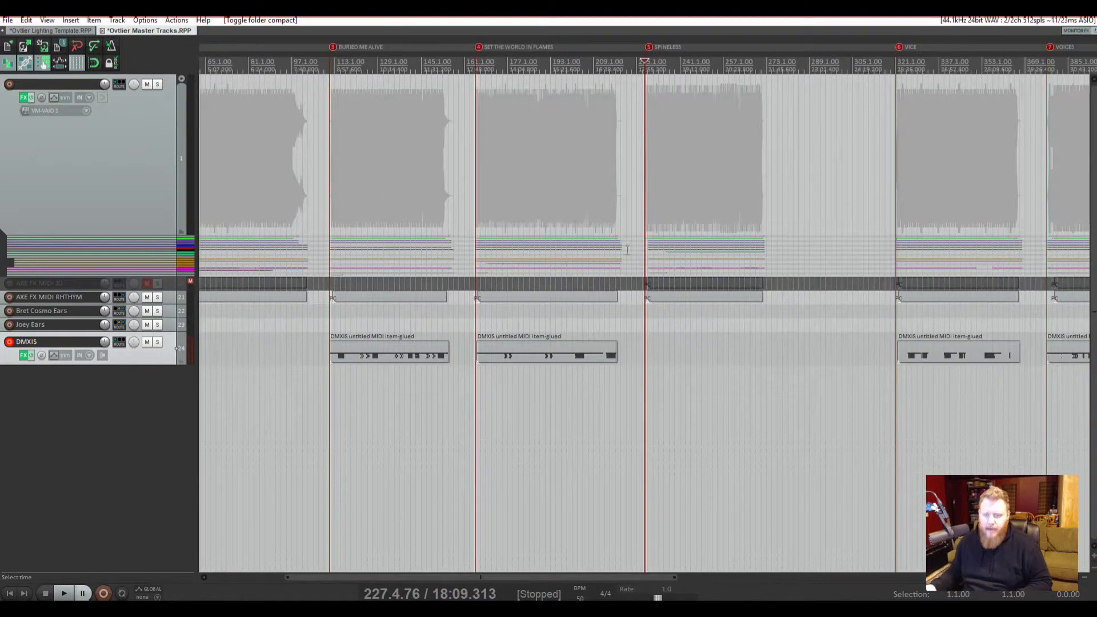
click(647, 354)
scroll(646, 351, up, 5)
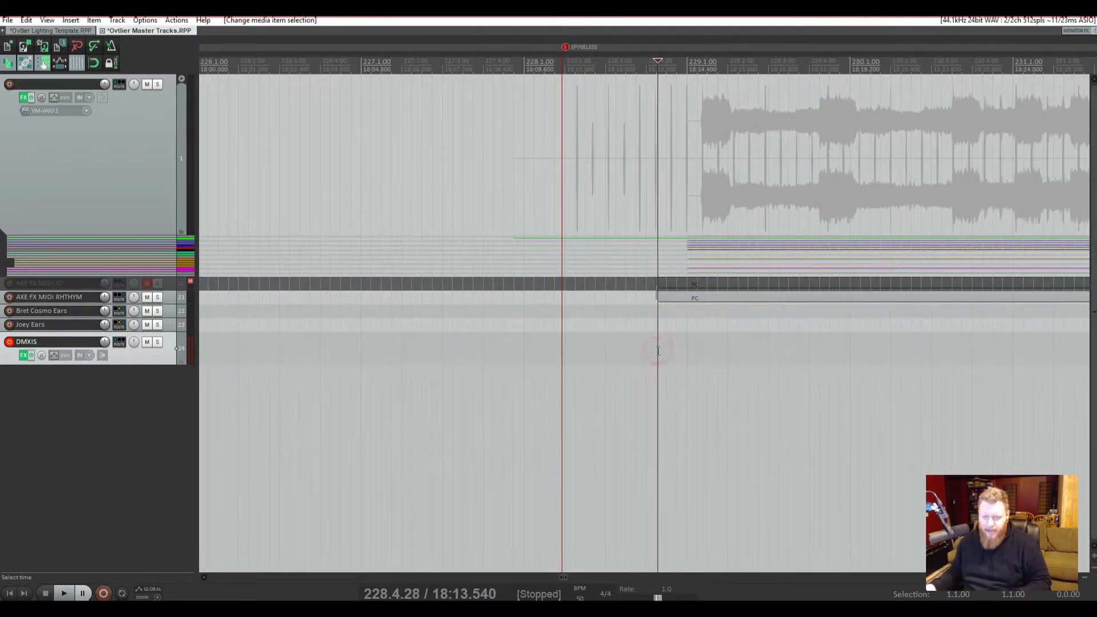
scroll(660, 352, down, 8)
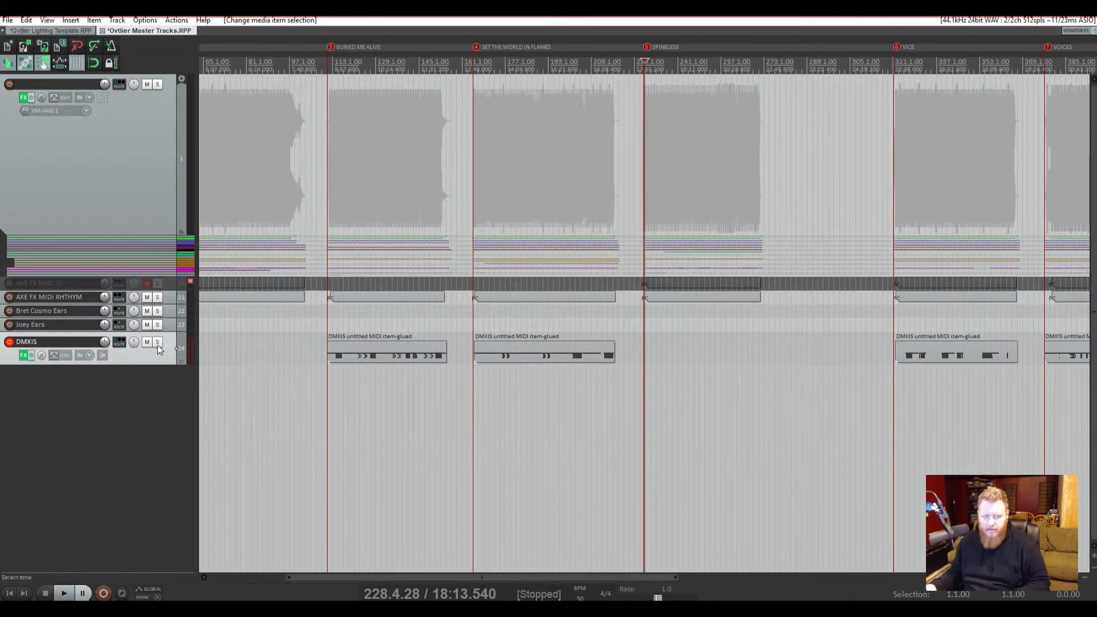
key(ctrl+v)
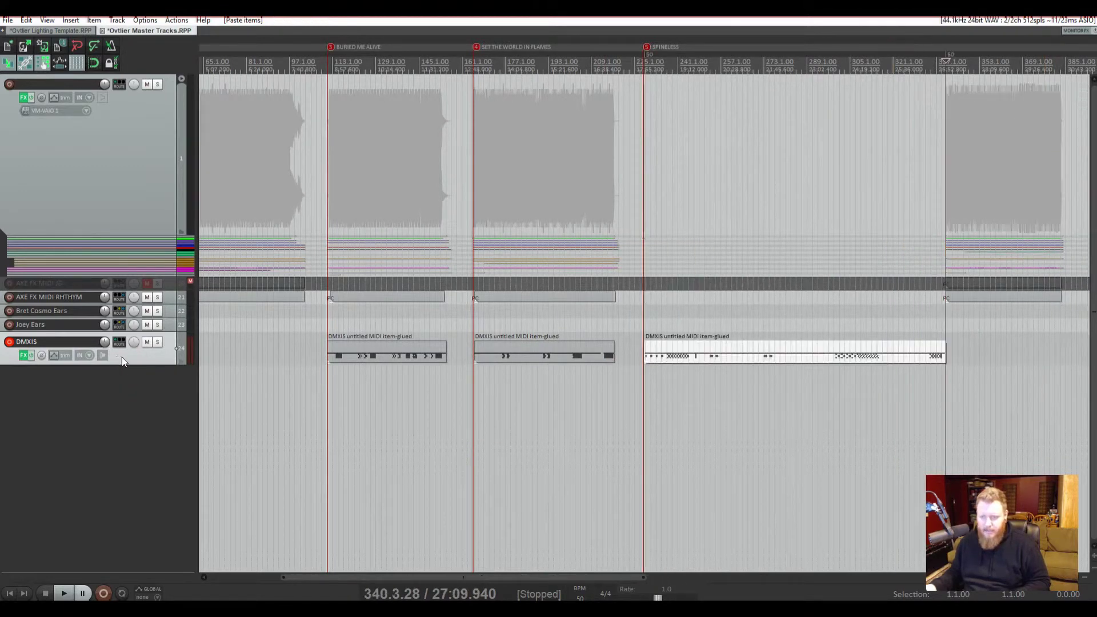
key(ctrl+z)
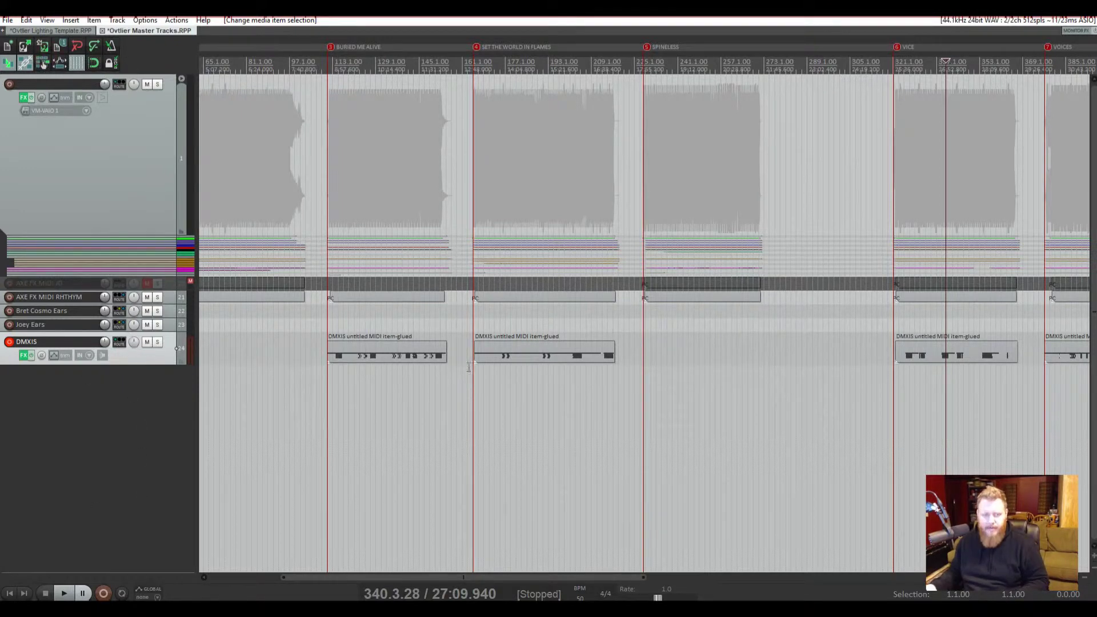
click(643, 354)
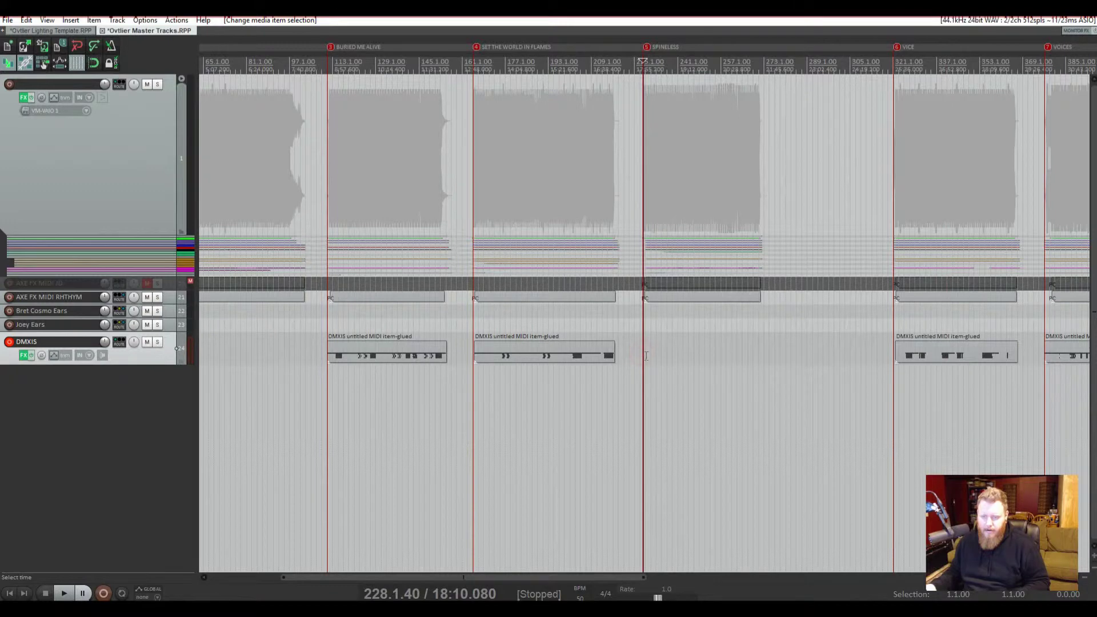
key(ctrl+v)
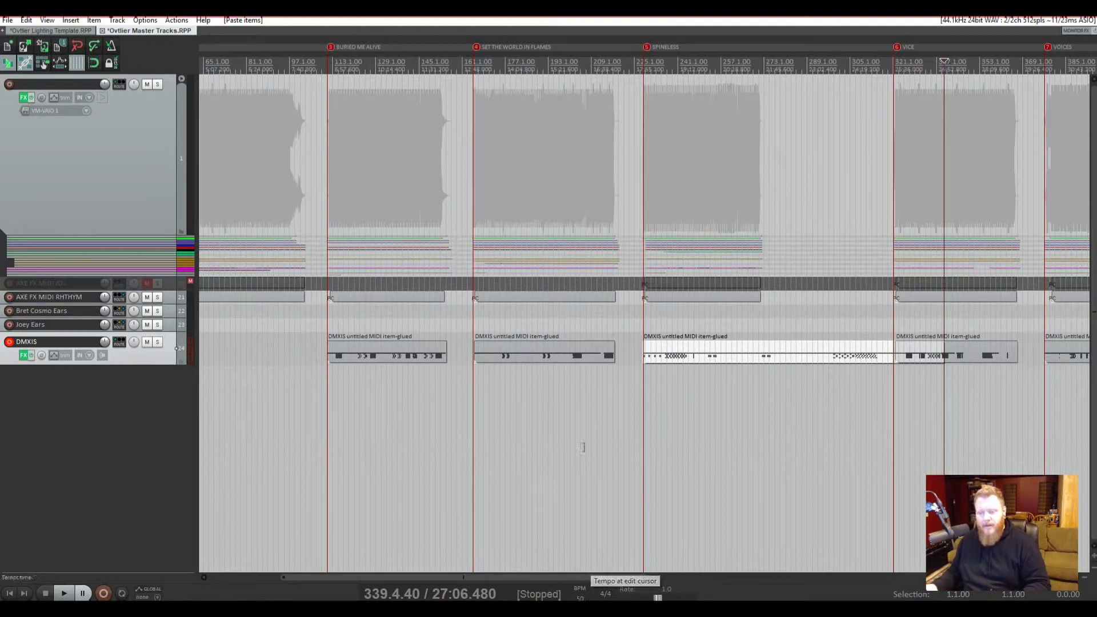
click(544, 284)
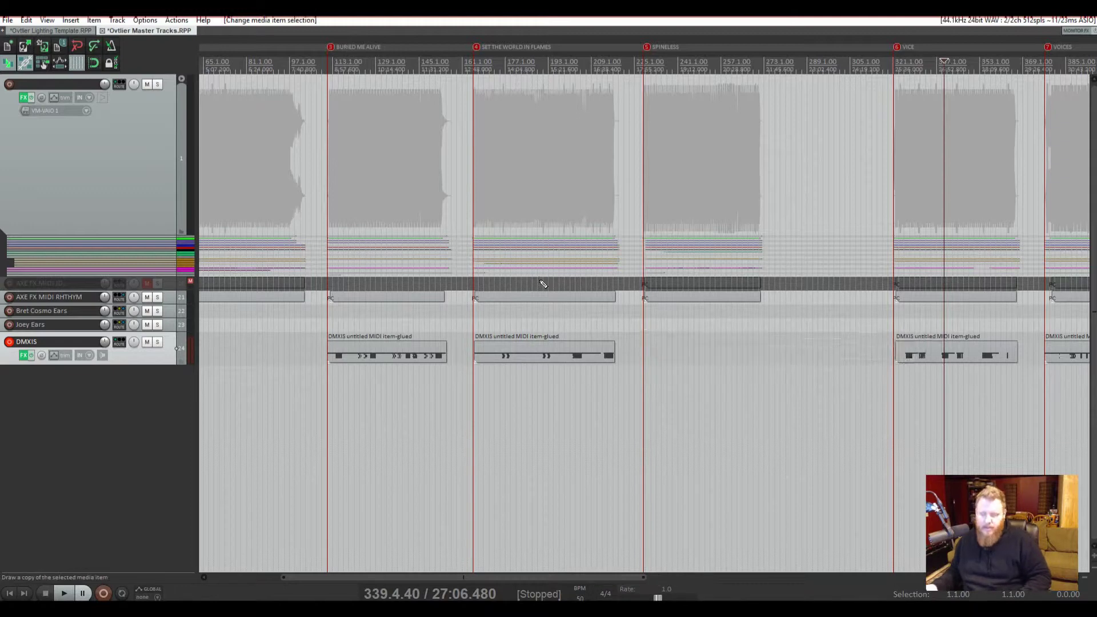
click(49, 30)
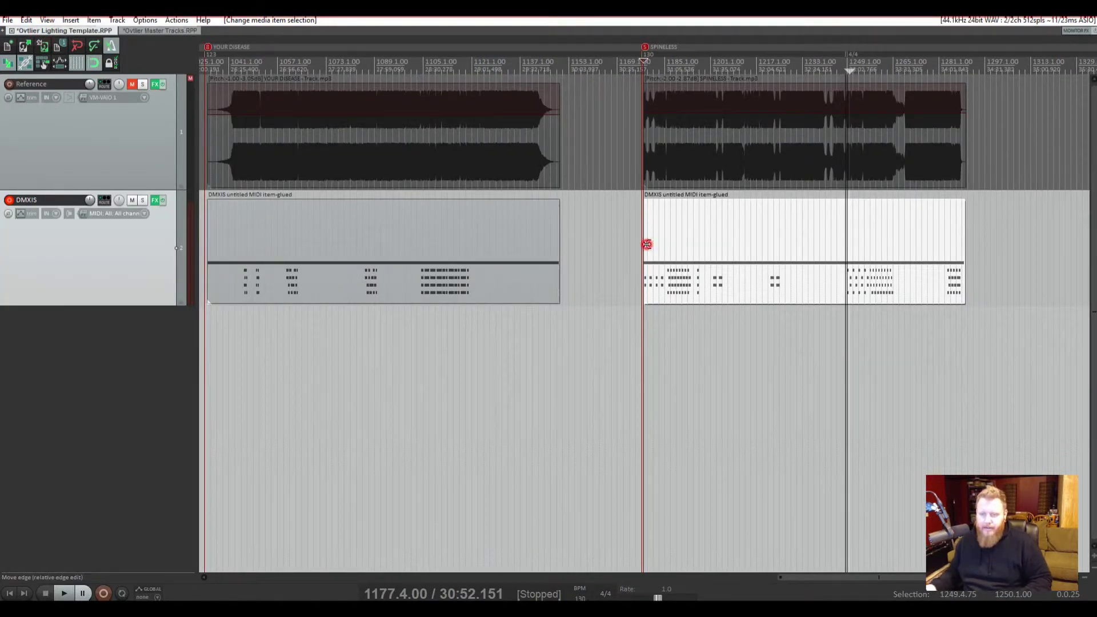
In the SPINELESS lighting item's Item properties, set Item timebase to Time and apply it.
right_click(737, 241)
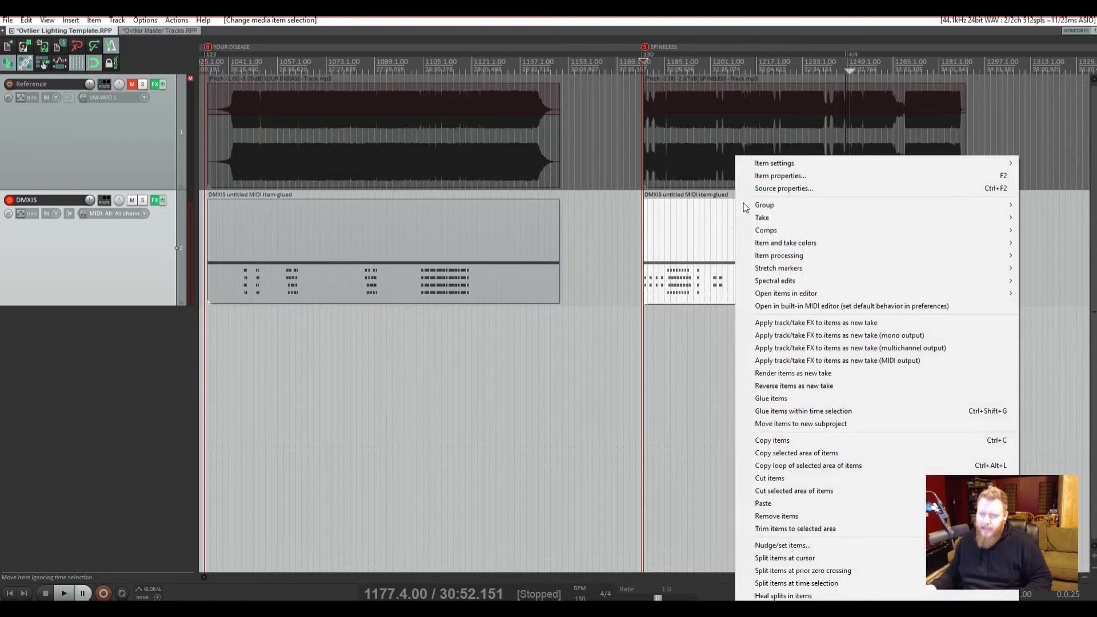
mouse_move(768, 169)
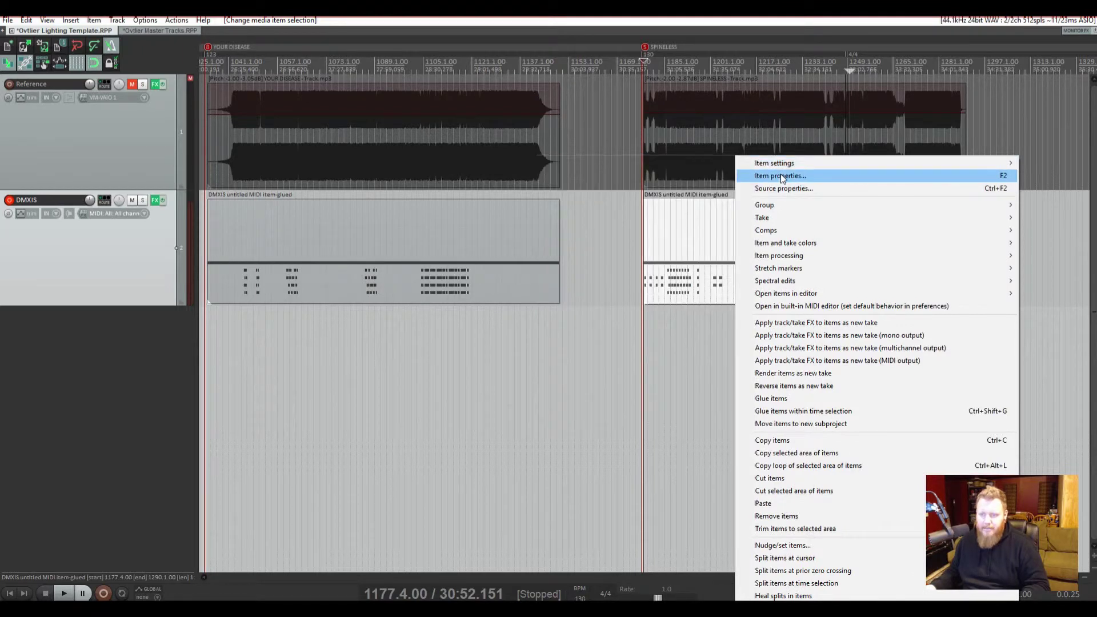
click(782, 176)
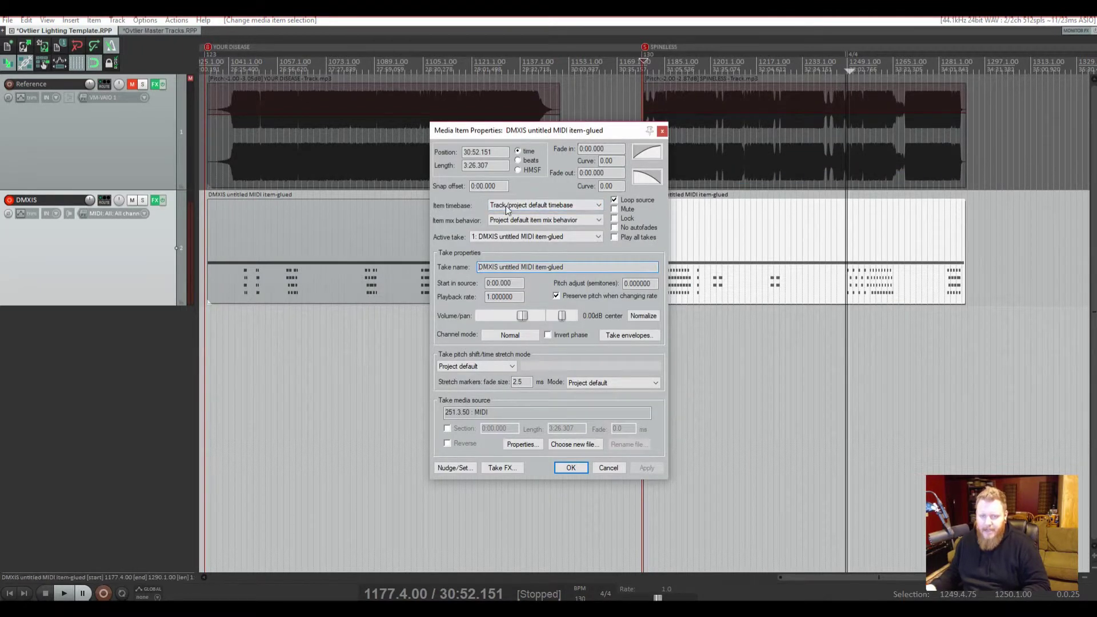
click(527, 205)
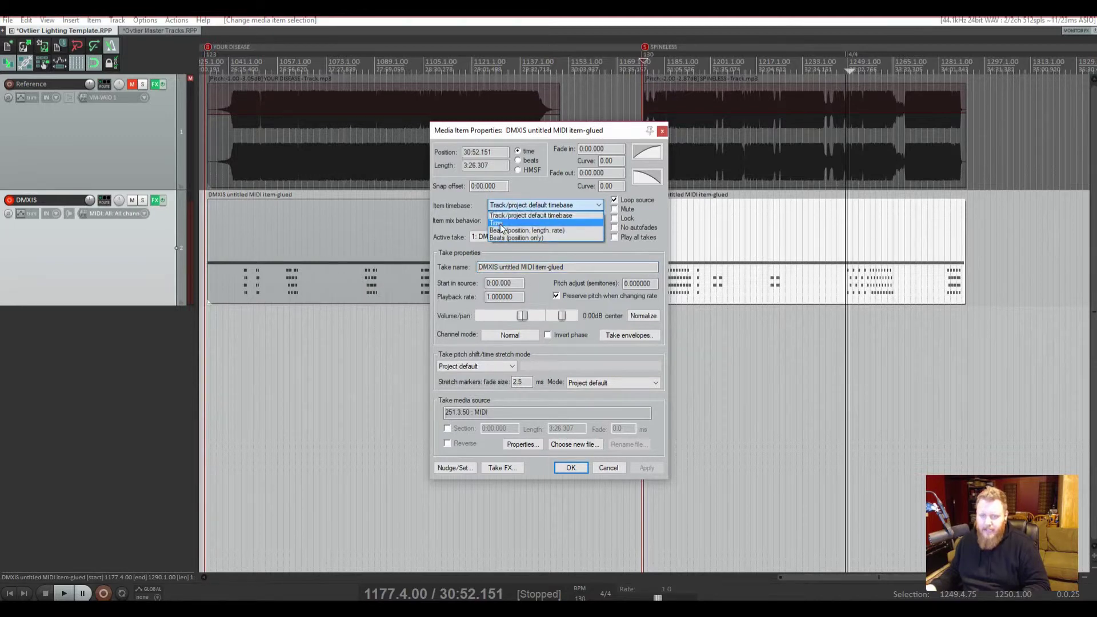
click(500, 223)
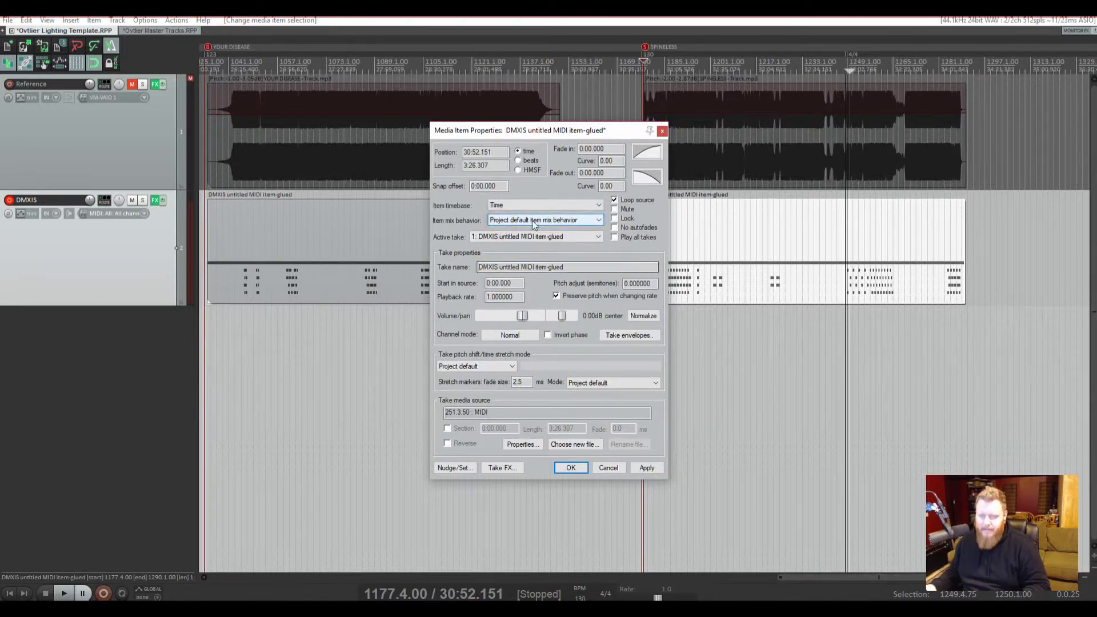
click(647, 469)
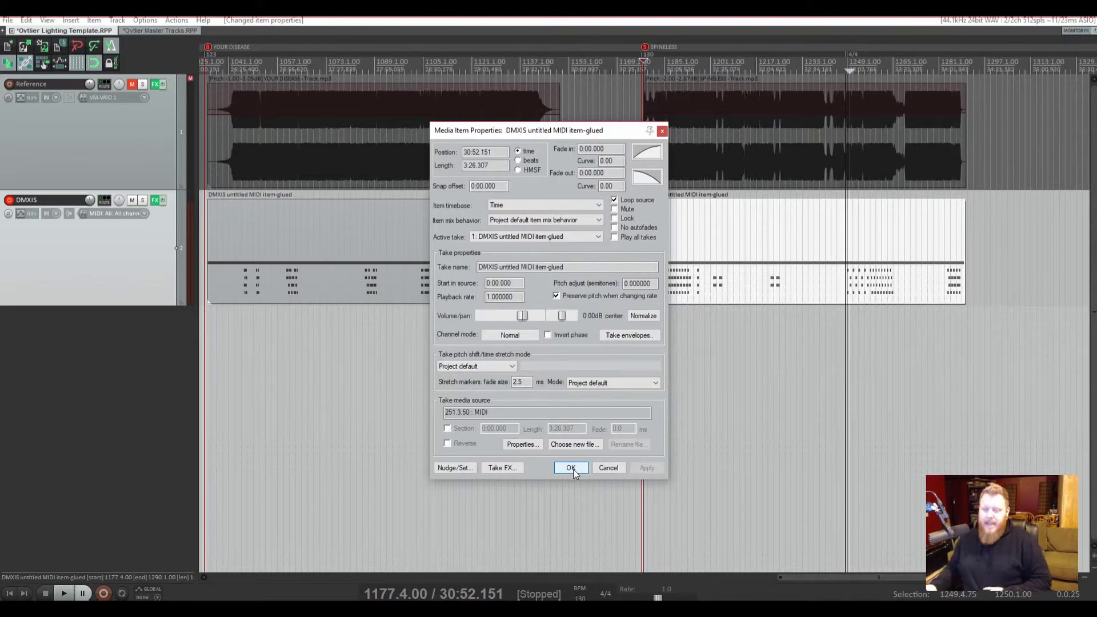
click(573, 468)
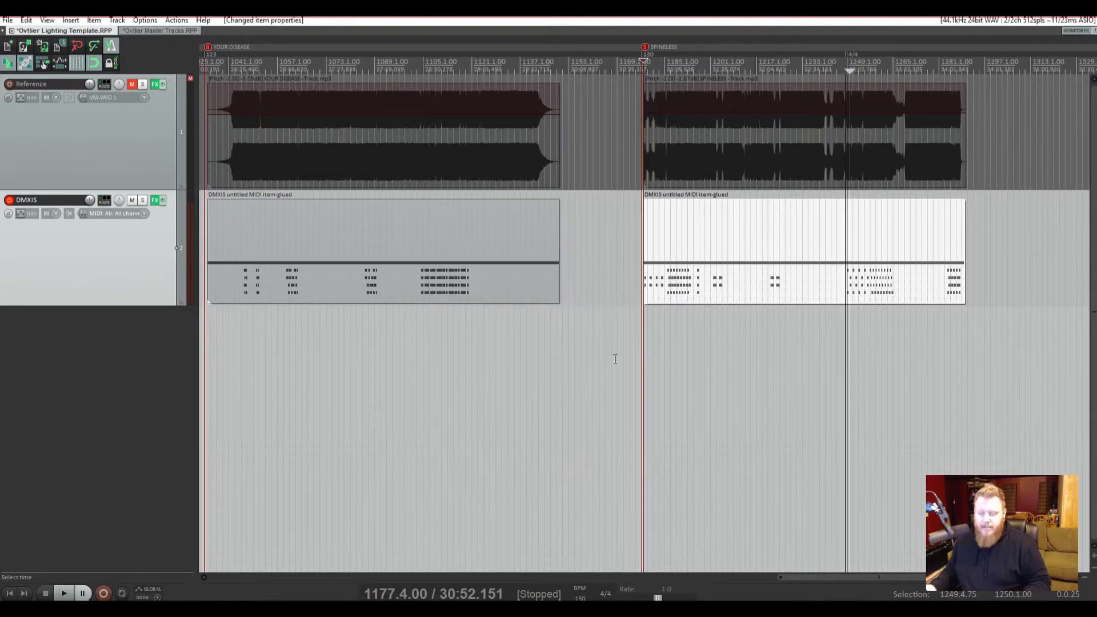
In Source properties, tick Ignore project tempo and change 120 to 130 BPM.
right_click(730, 239)
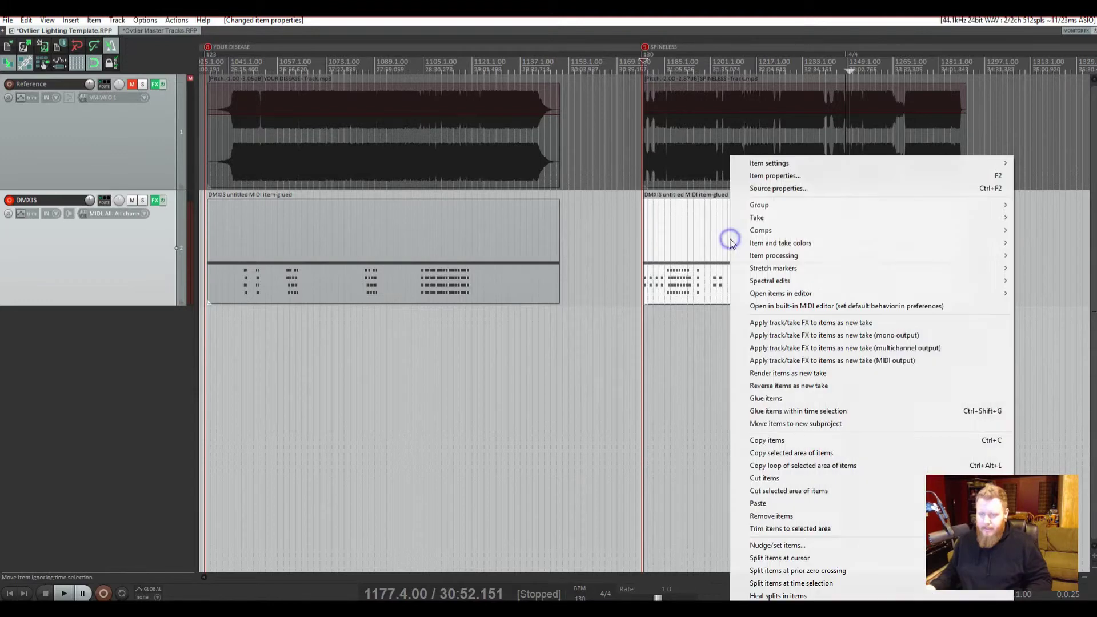
click(771, 190)
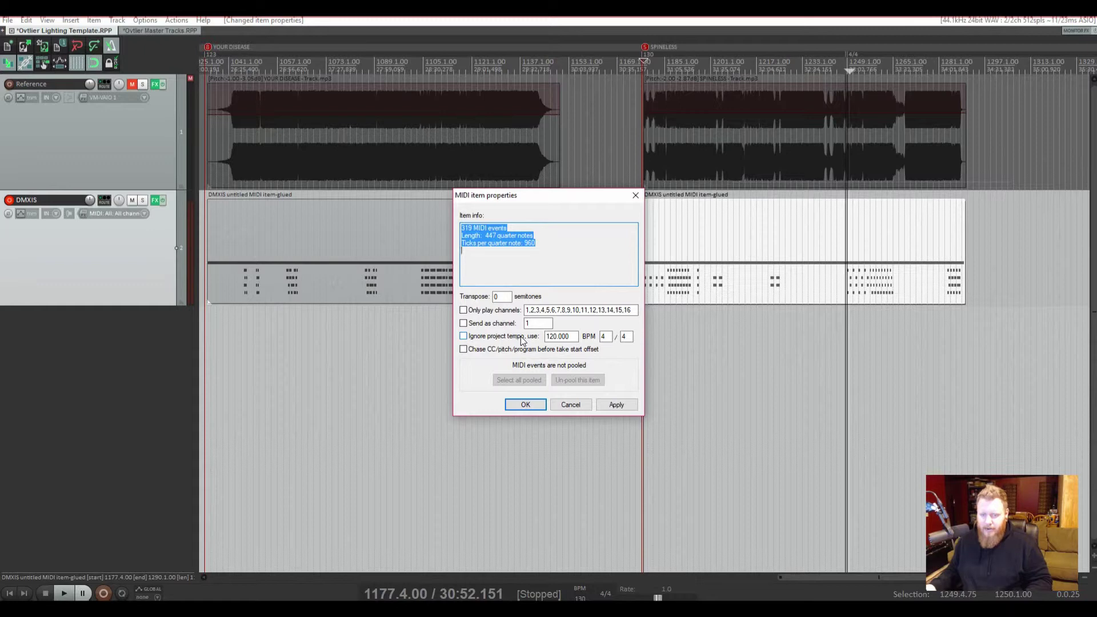
click(464, 337)
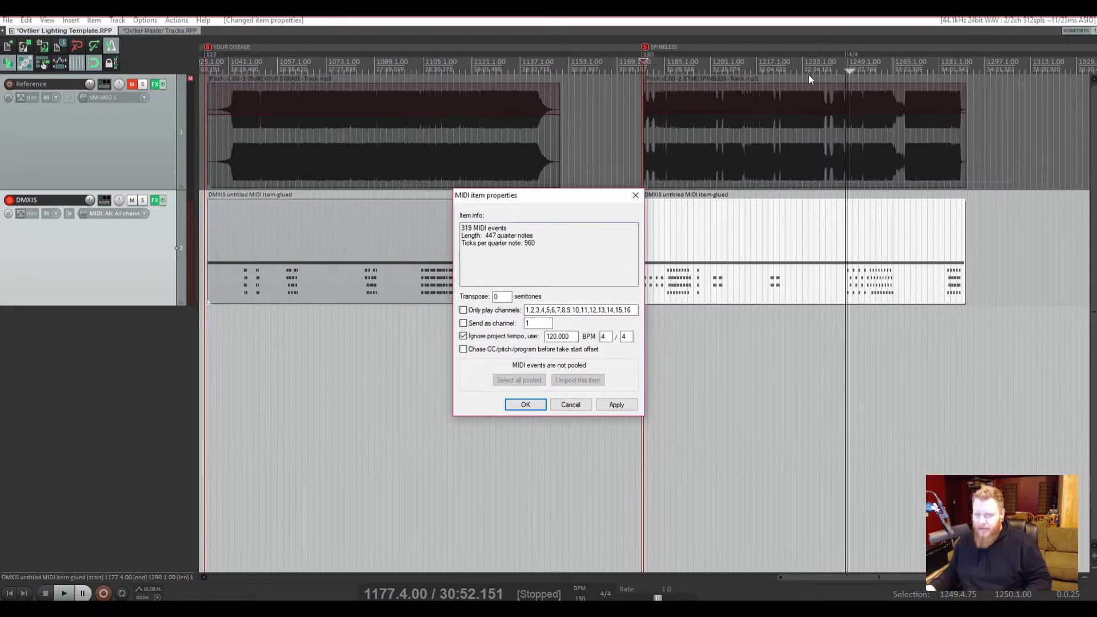
drag(576, 336, 541, 341)
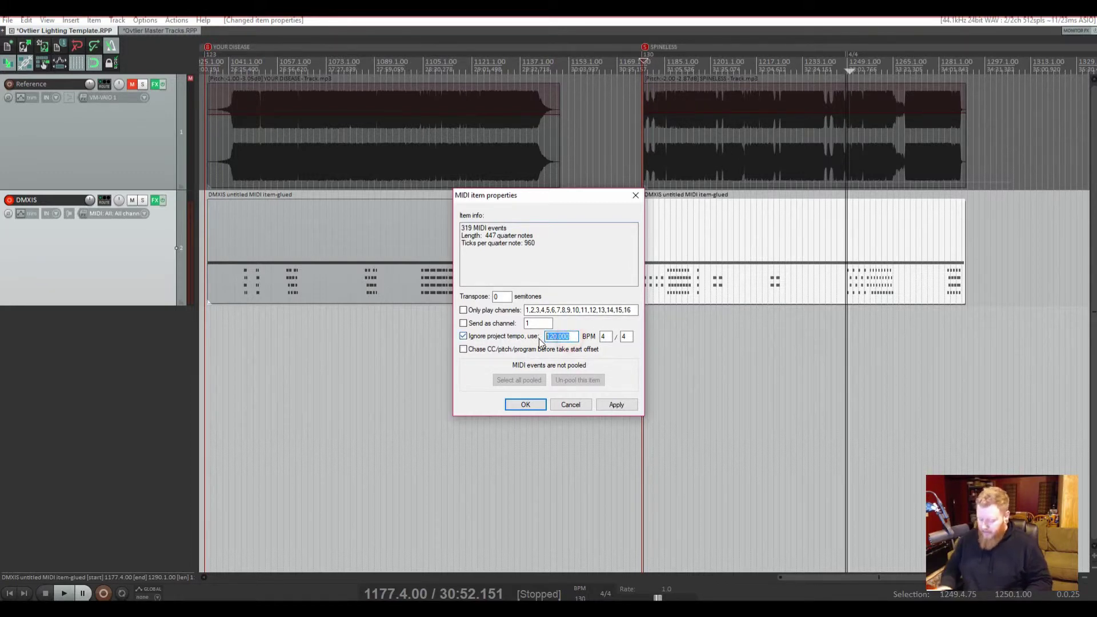
text(130)
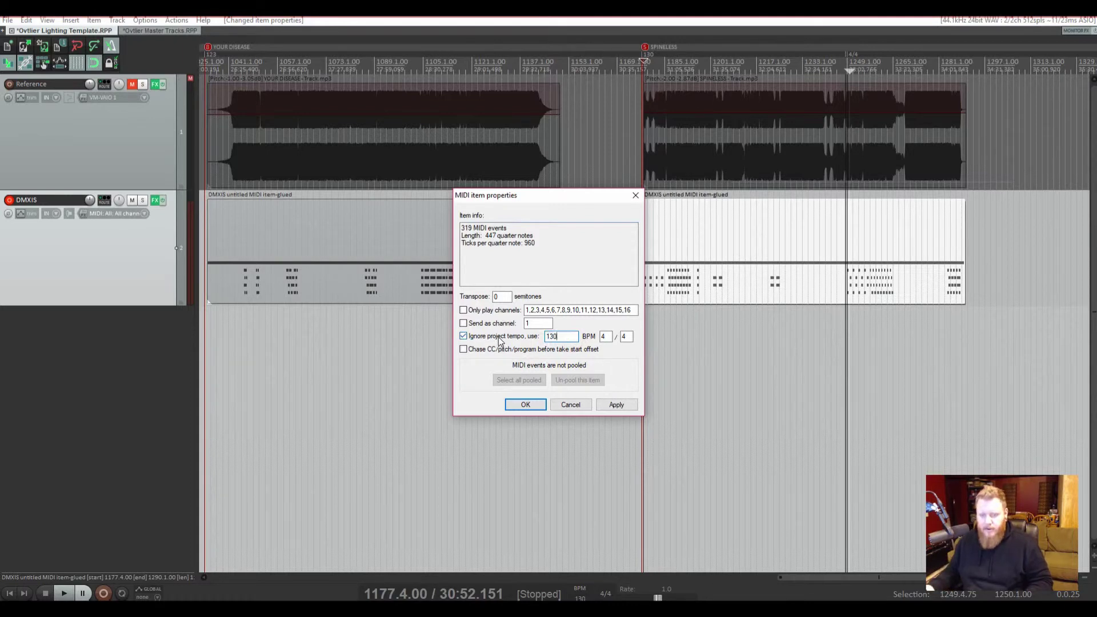
click(525, 404)
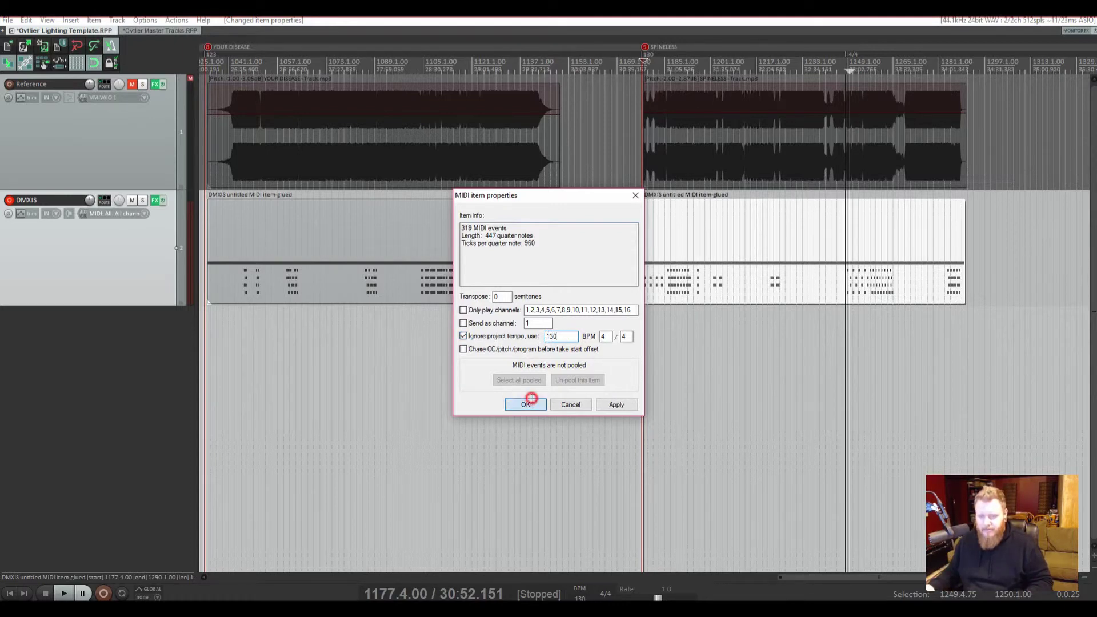
click(768, 237)
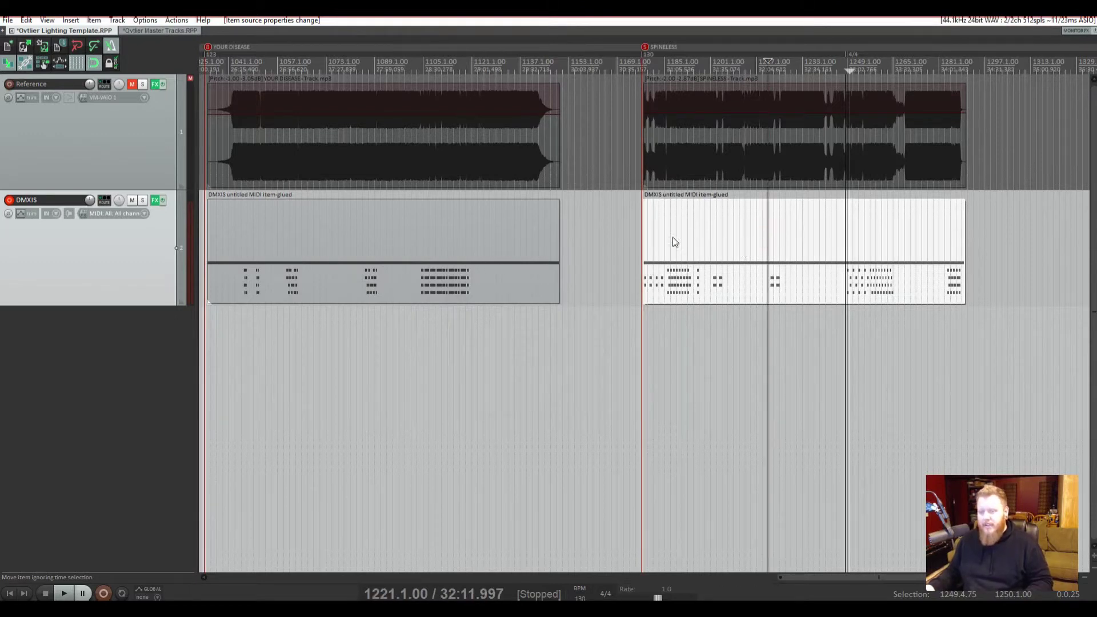
click(646, 237)
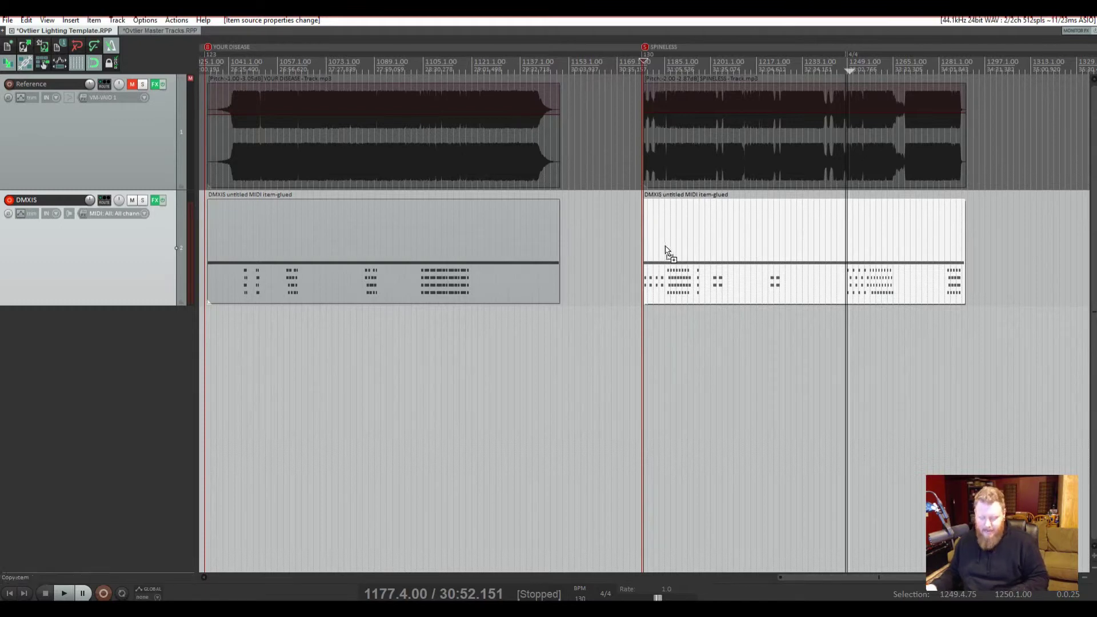
click(643, 325)
scroll(642, 325, up, 10)
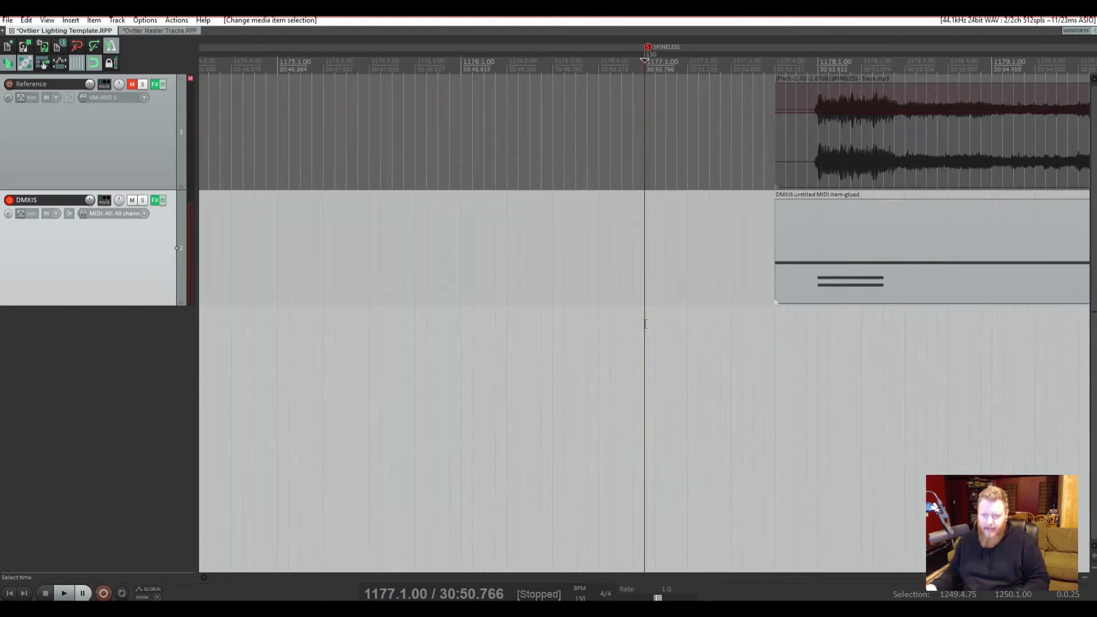
click(779, 242)
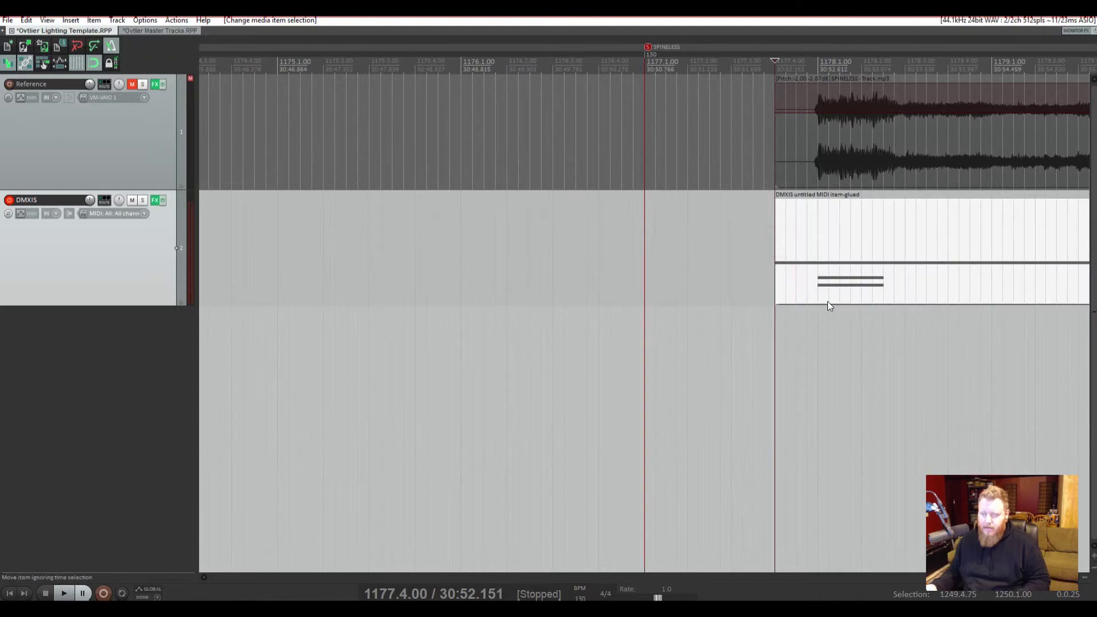
scroll(828, 304, up, 5)
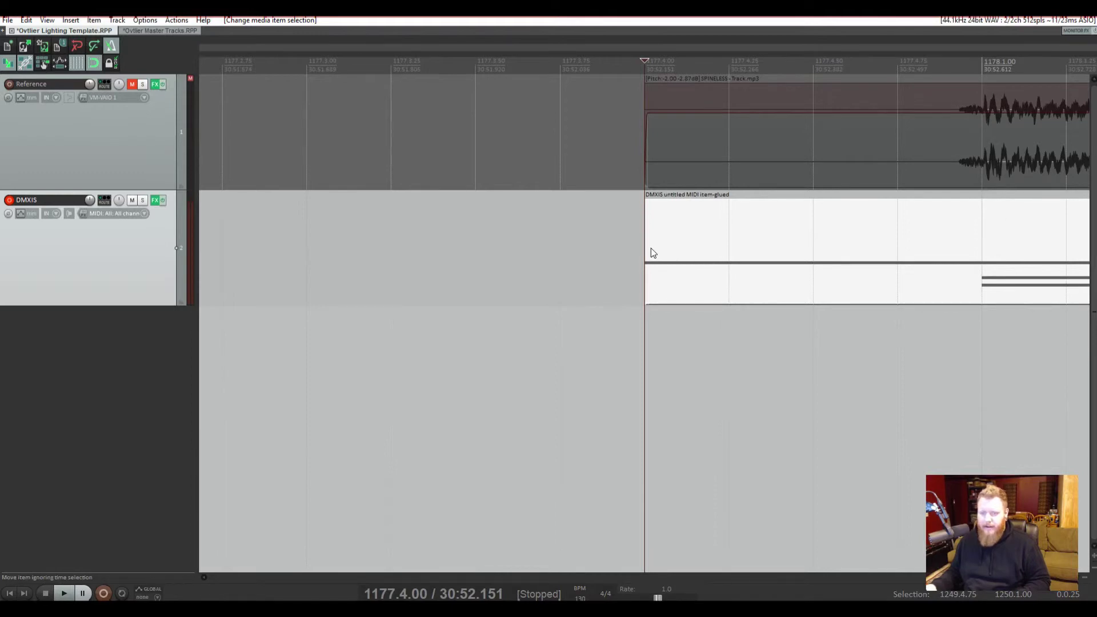
scroll(687, 351, down, 2)
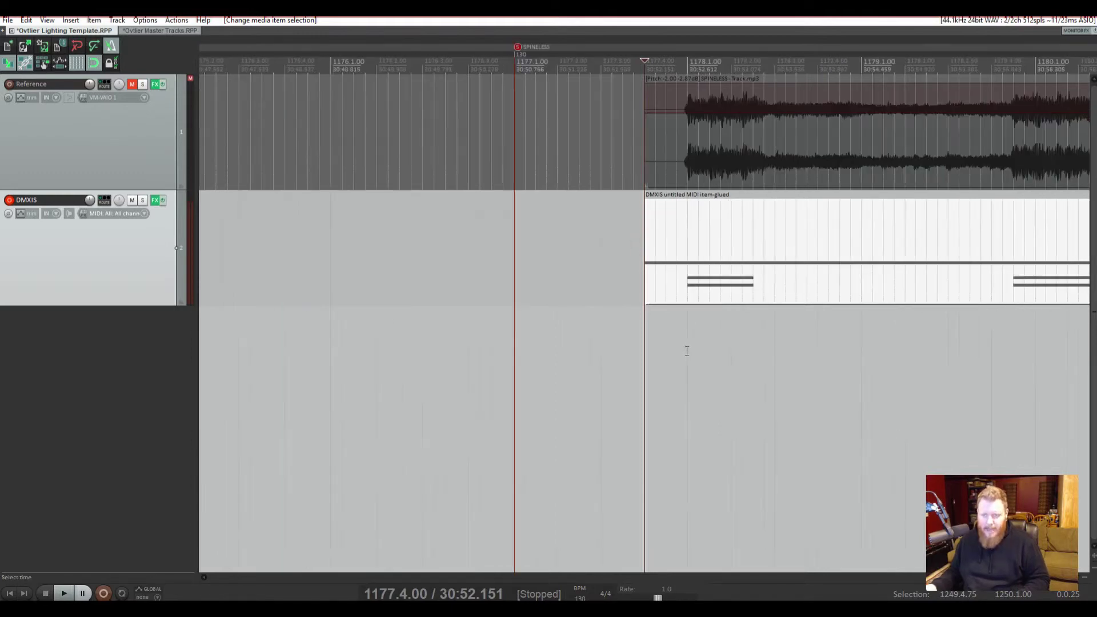
scroll(687, 350, down, 10)
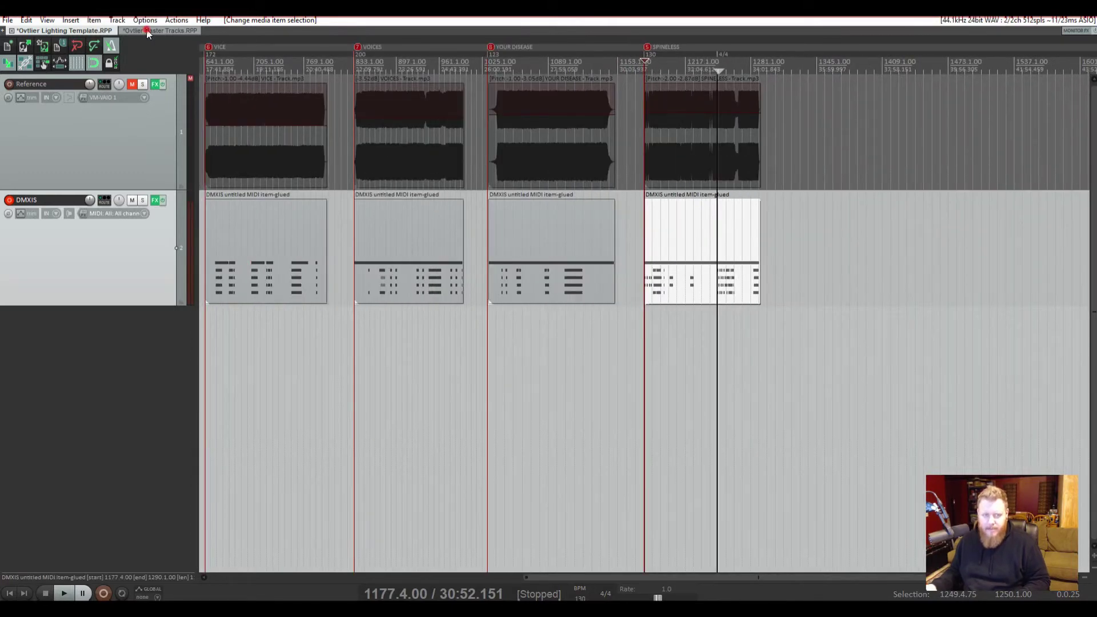
Go to the Ovtlier Master Tracks project and expand its folder's child tracks.
click(147, 30)
scroll(645, 355, up, 10)
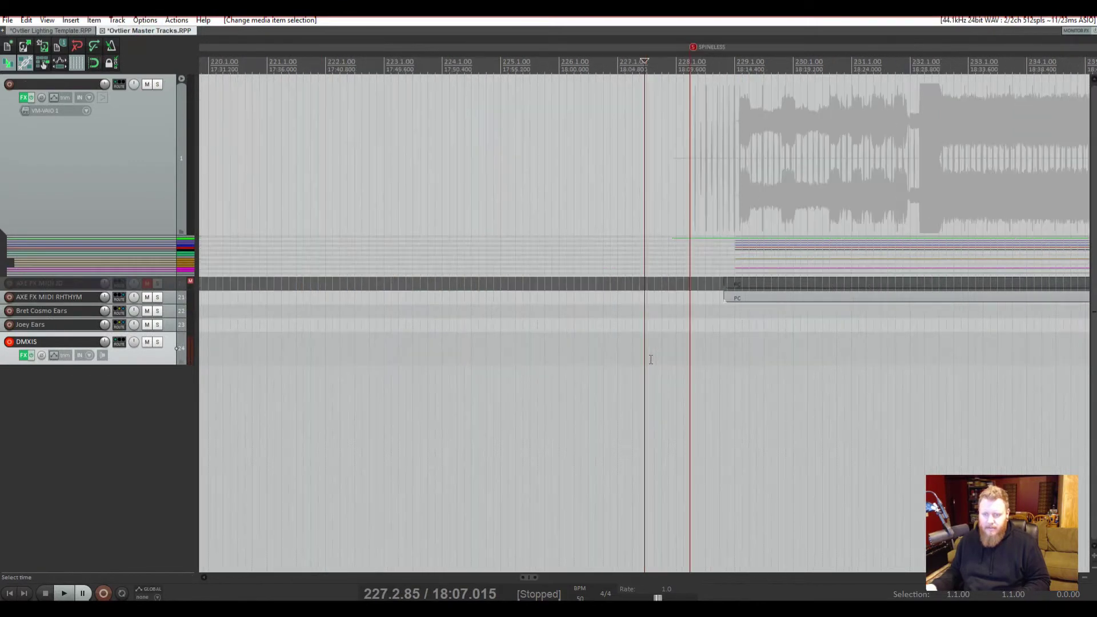
scroll(756, 377, up, 3)
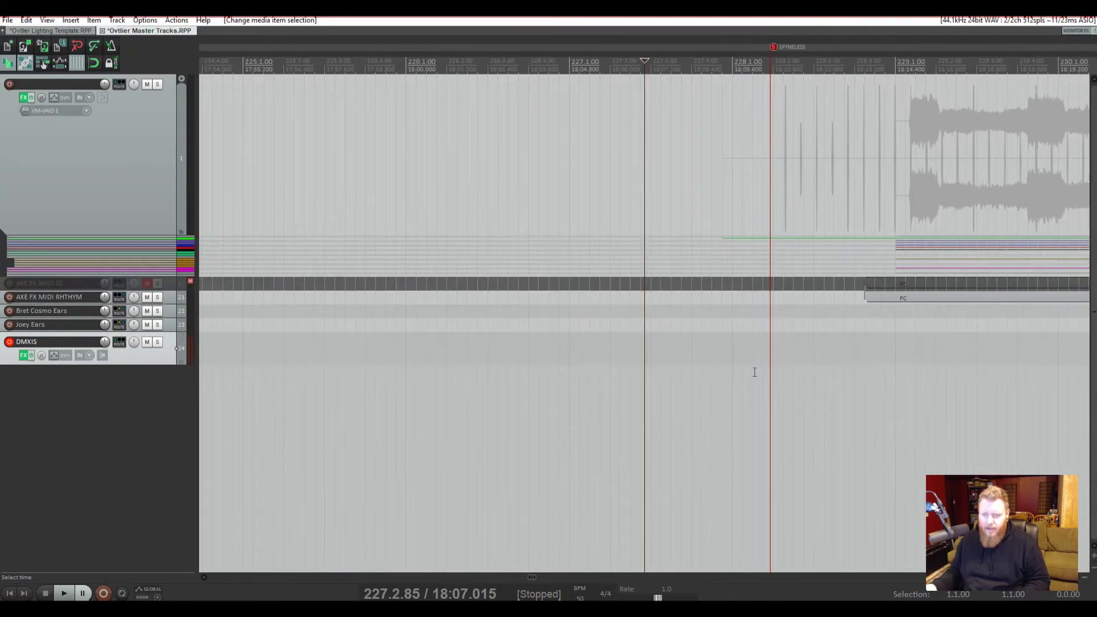
click(817, 64)
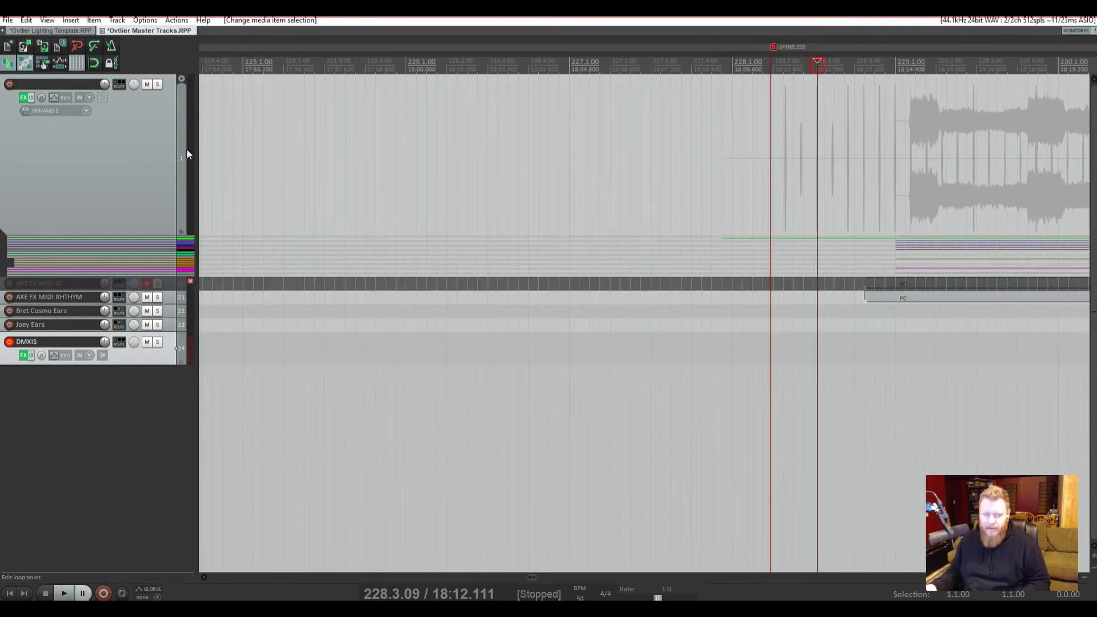
click(181, 80)
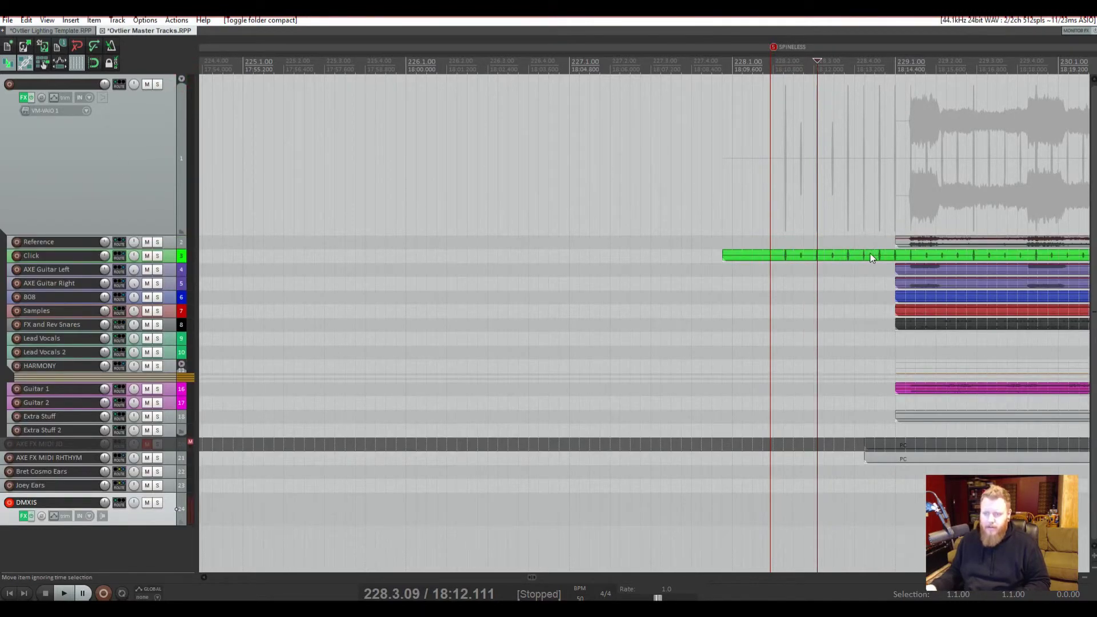
Place the play position on the SPINELESS song's first audio hit.
click(911, 72)
scroll(697, 244, up, 5)
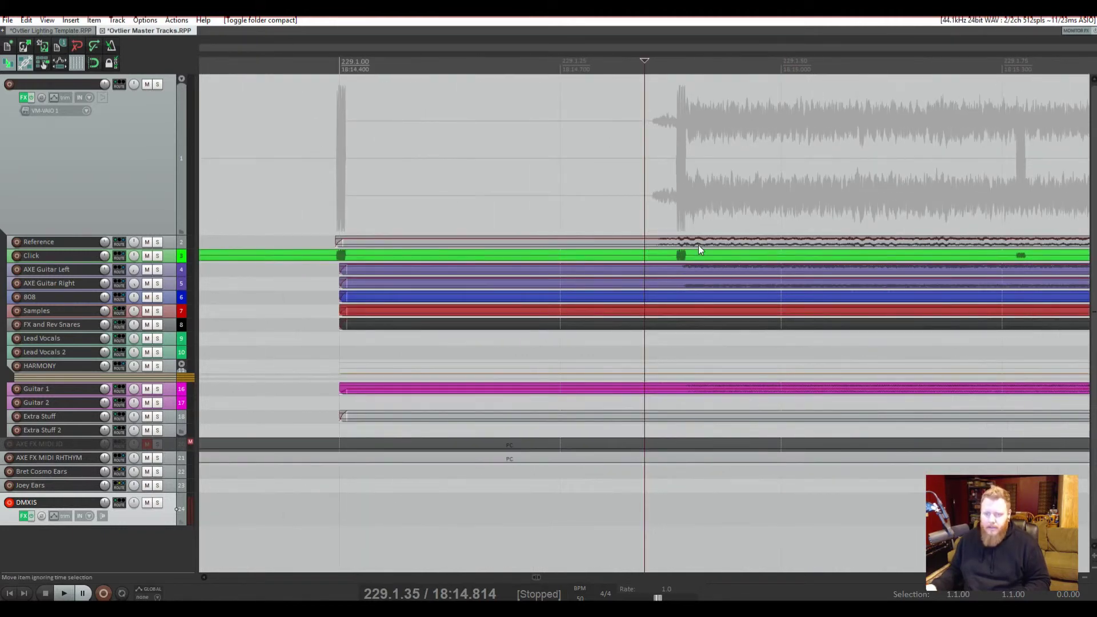
scroll(699, 245, up, 3)
click(744, 62)
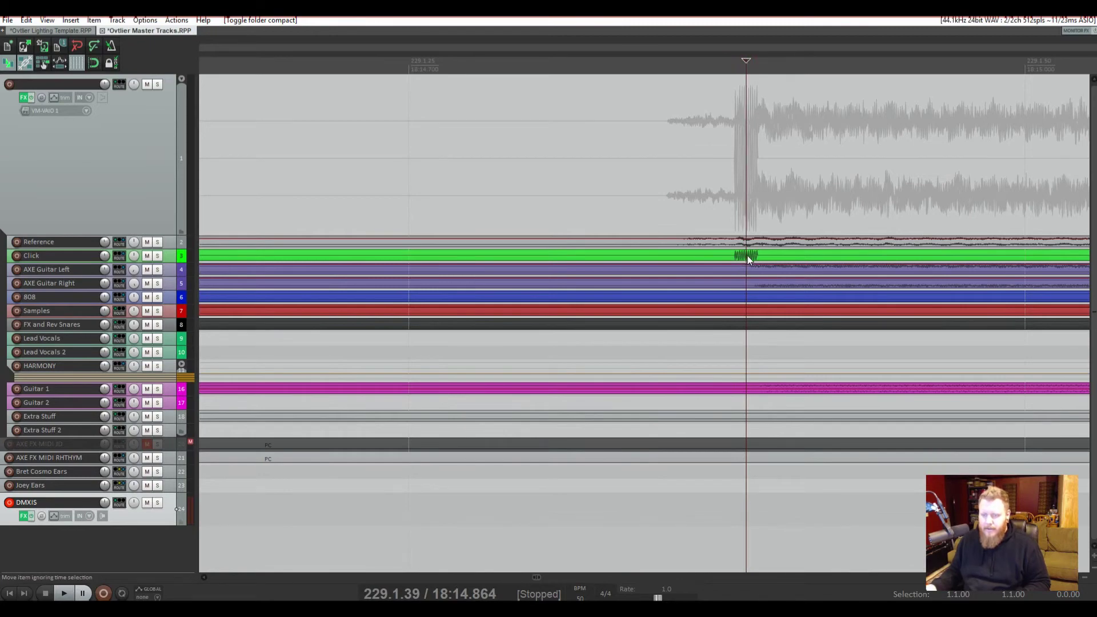
scroll(771, 492, down, 8)
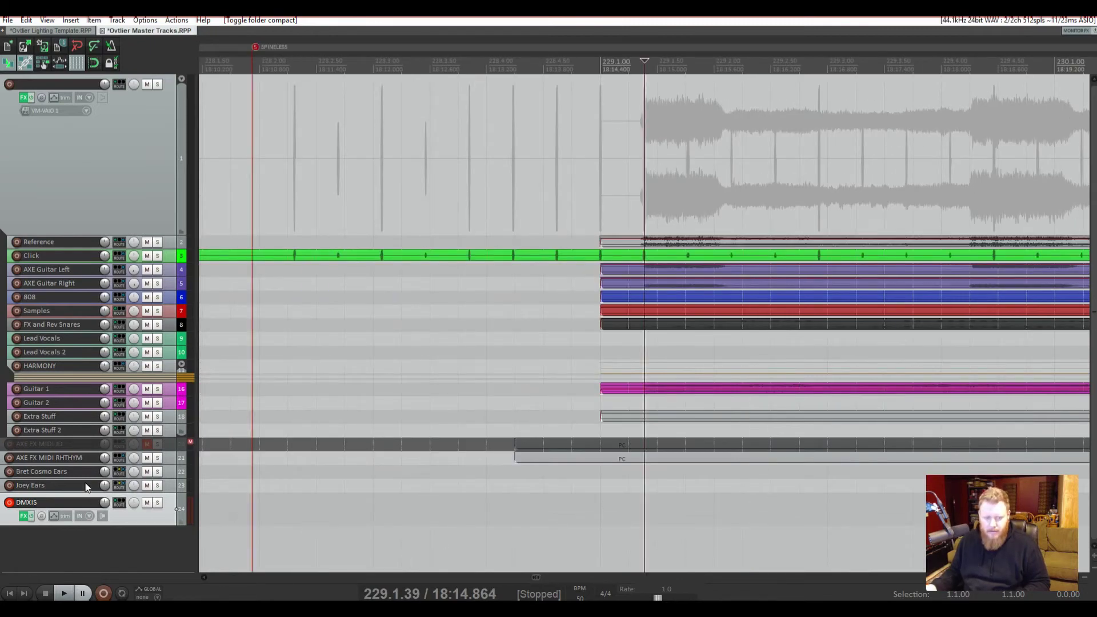
scroll(747, 523, down, 15)
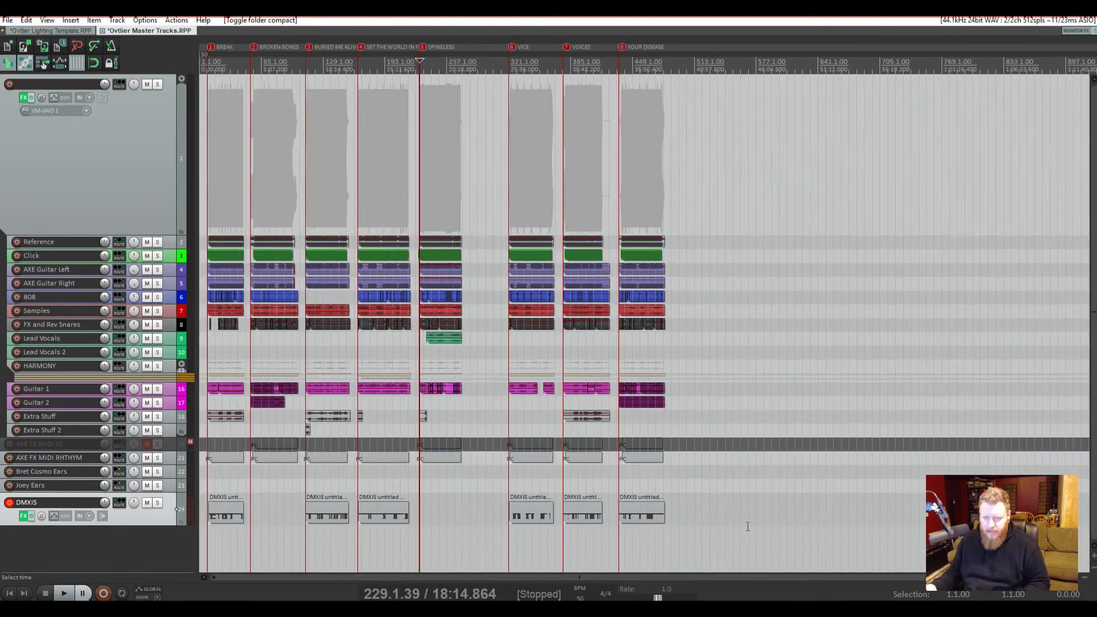
Paste the lighting item onto the DMXIS track at the play position.
key(ctrl+v)
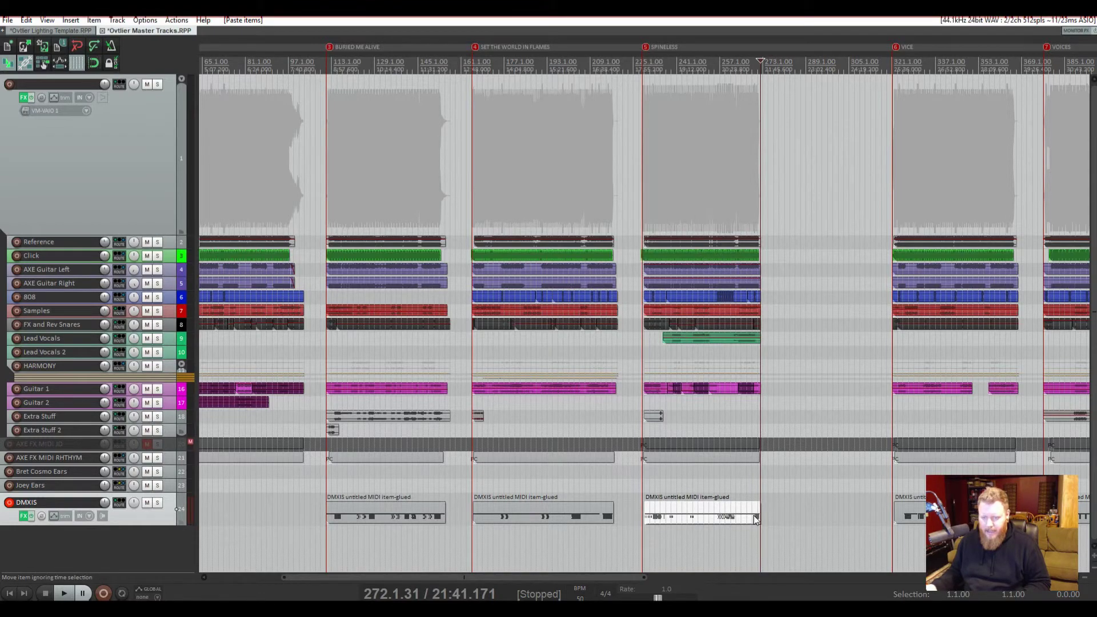
scroll(754, 515, up, 5)
scroll(624, 509, down, 2)
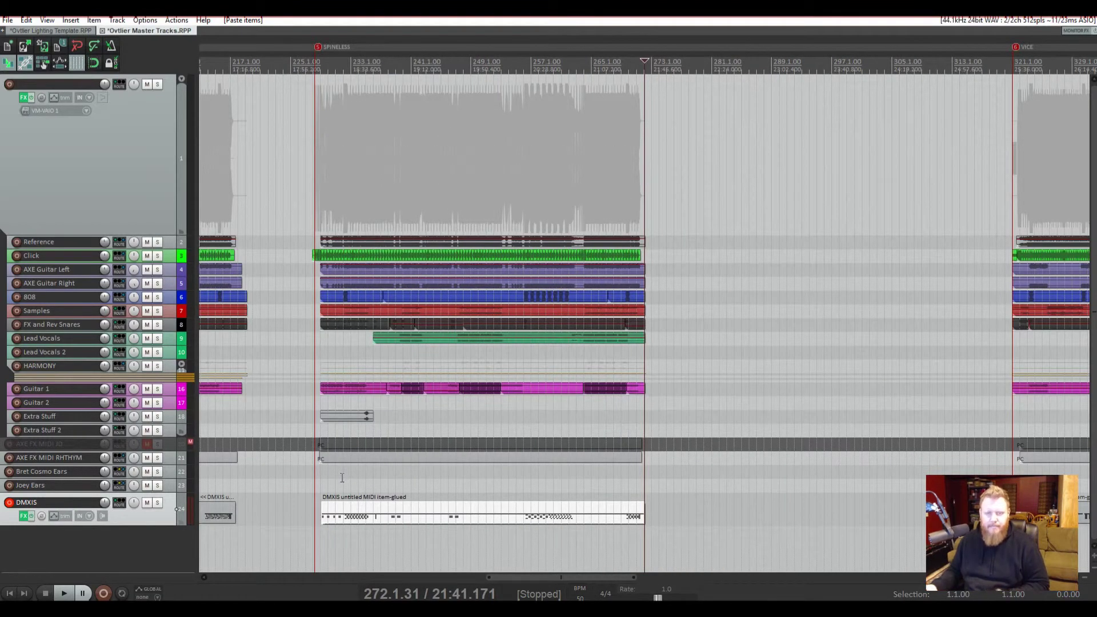
scroll(326, 491, up, 2)
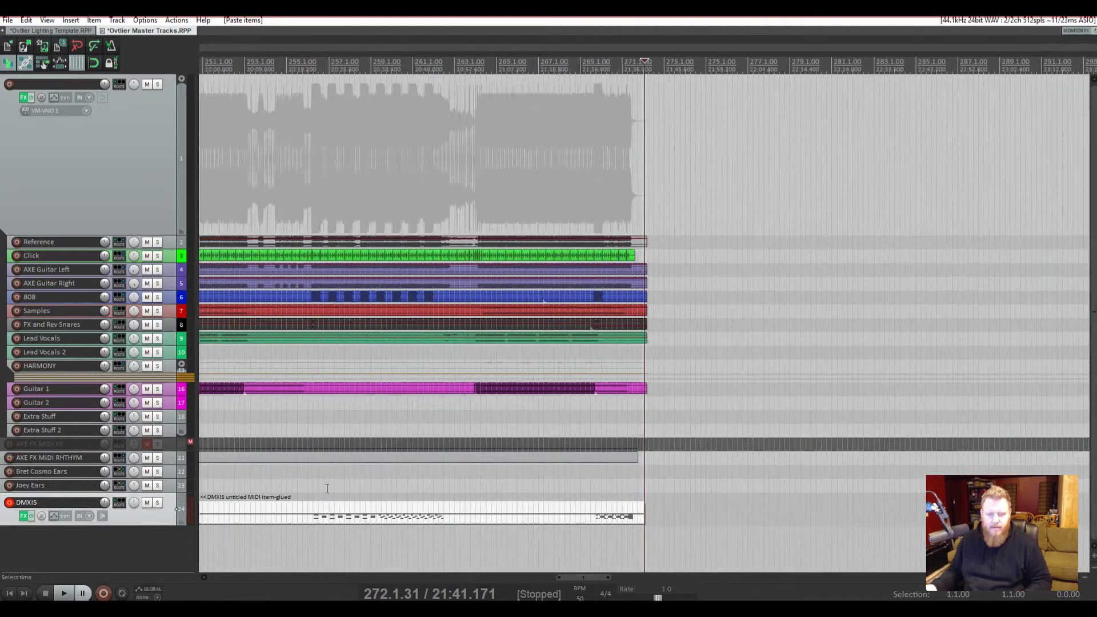
scroll(327, 489, down, 2)
Put the play position exactly on the SPINELESS song's first transient.
click(319, 476)
scroll(441, 496, up, 5)
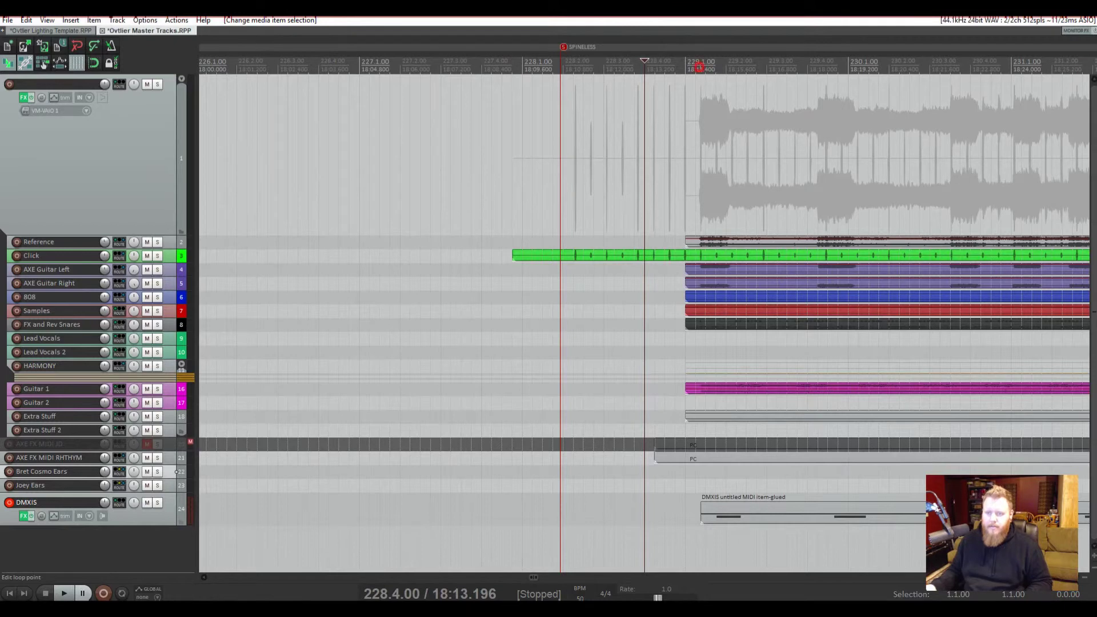
click(700, 67)
scroll(671, 246, up, 5)
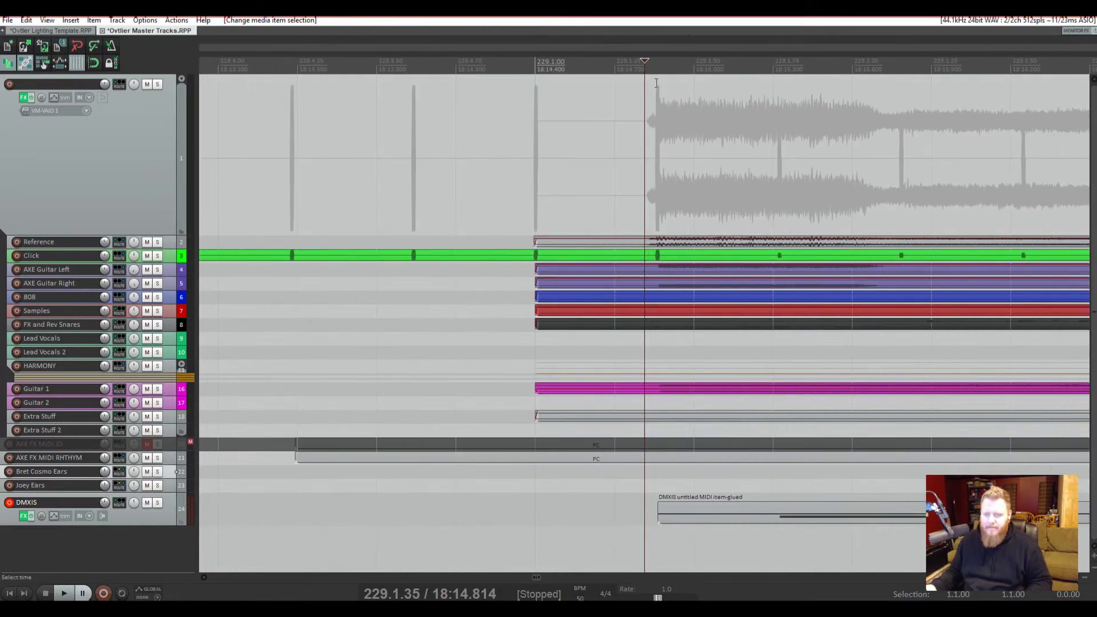
click(656, 65)
drag(656, 64, 658, 64)
scroll(677, 338, up, 3)
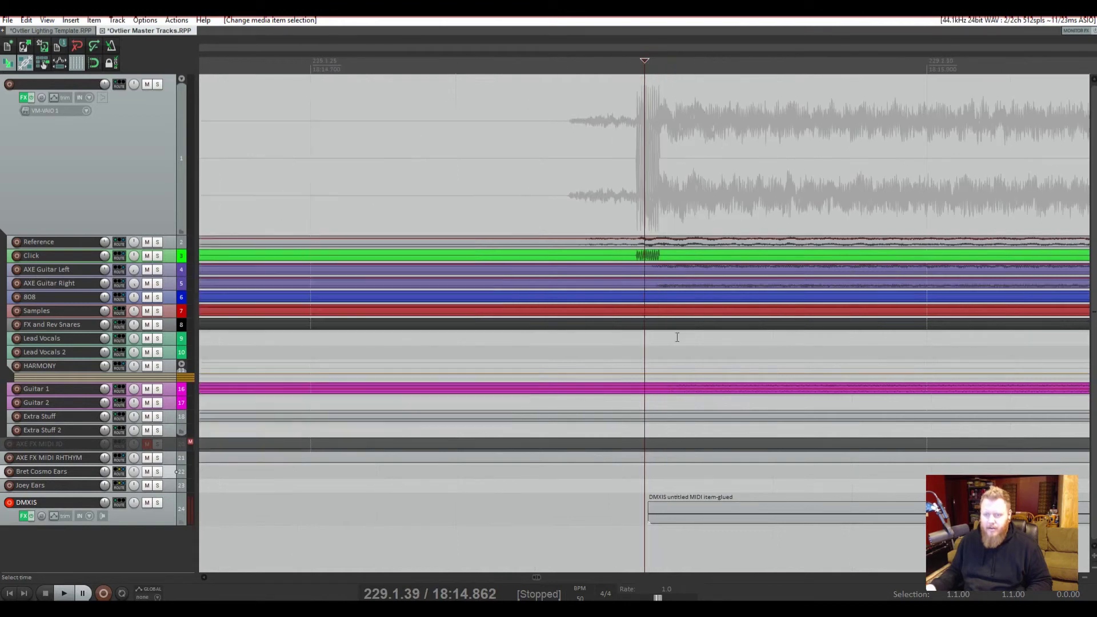
key(Right)
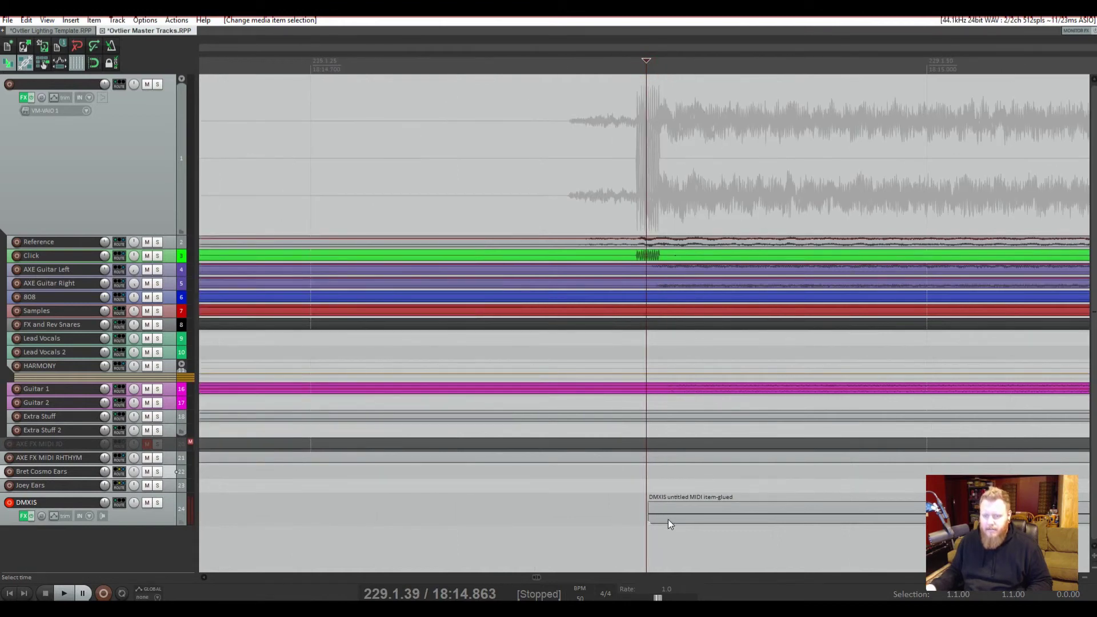
scroll(673, 523, down, 4)
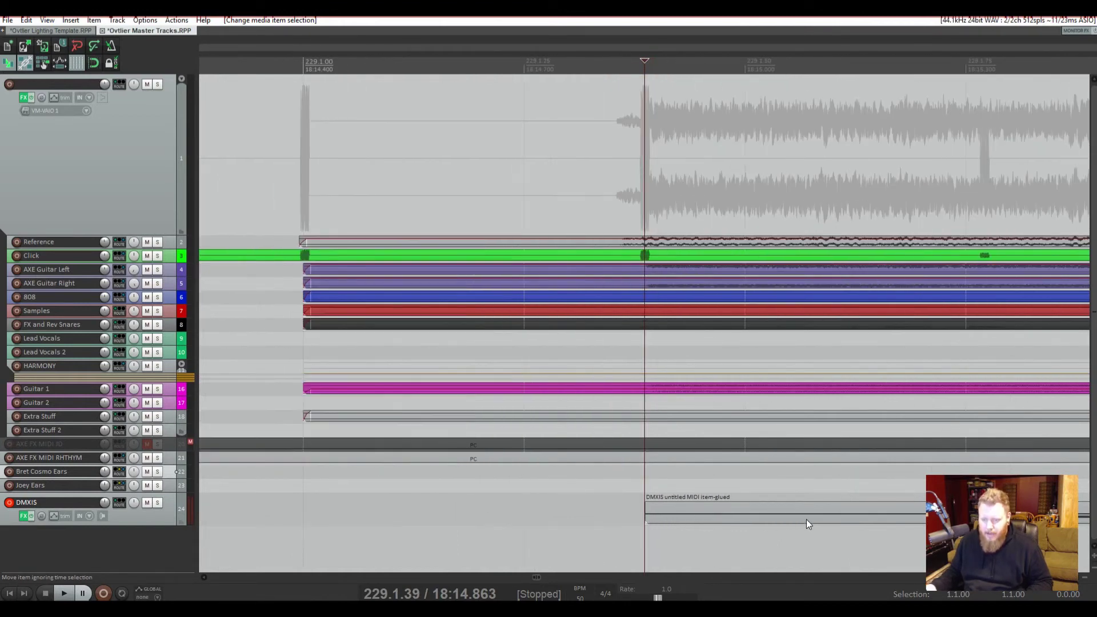
Slide the lighting item to line up with the song items at bar 229, then compact the folders.
drag(807, 519, 634, 520)
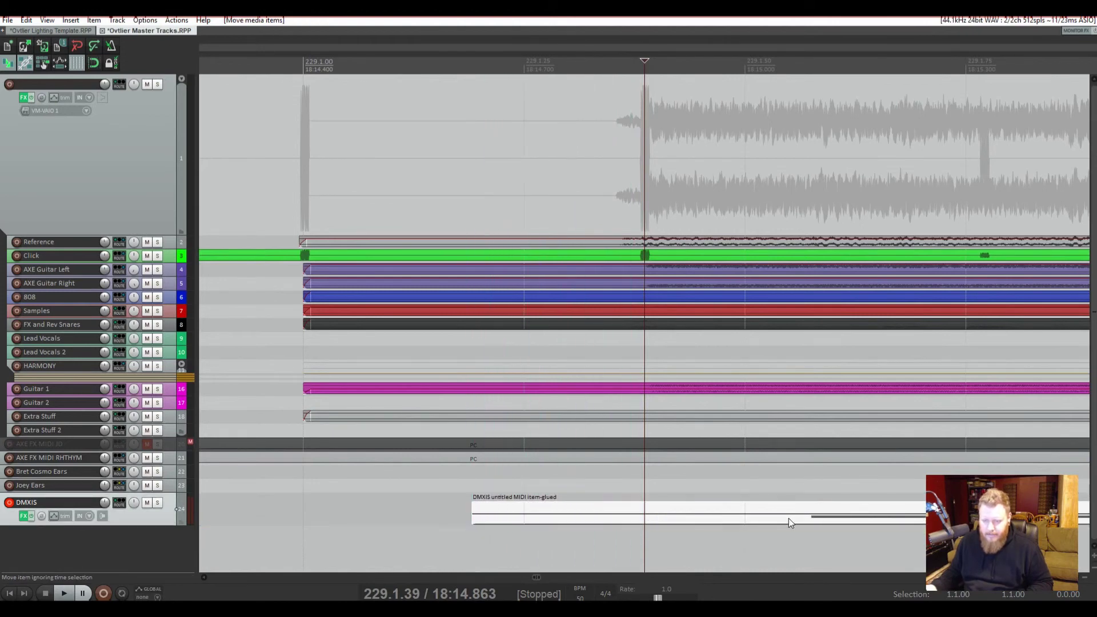
drag(840, 521, 670, 518)
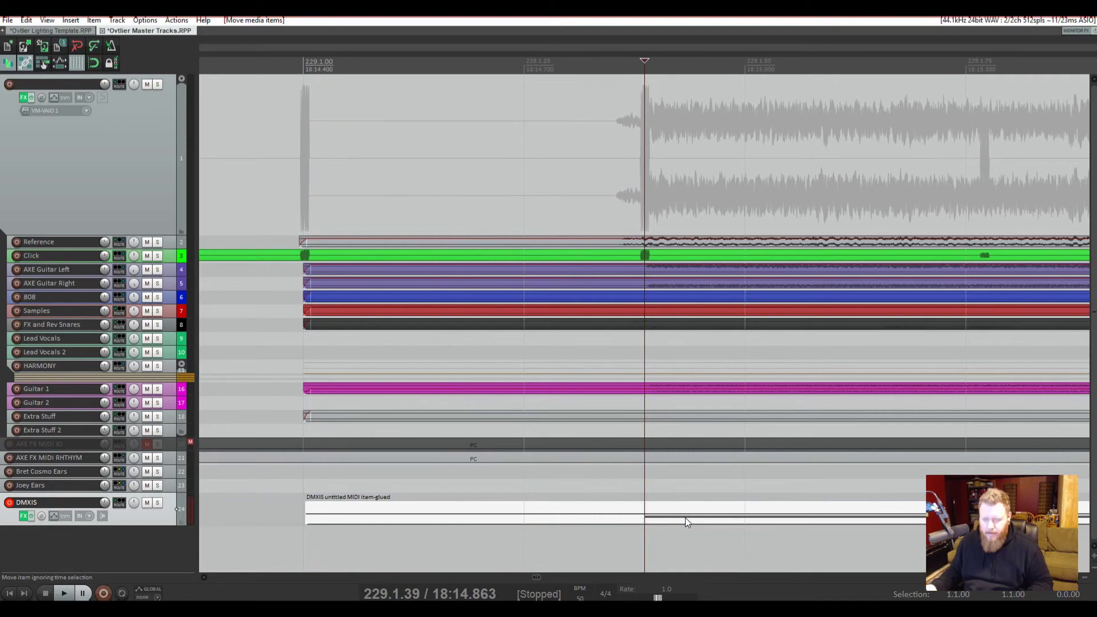
scroll(686, 520, down, 15)
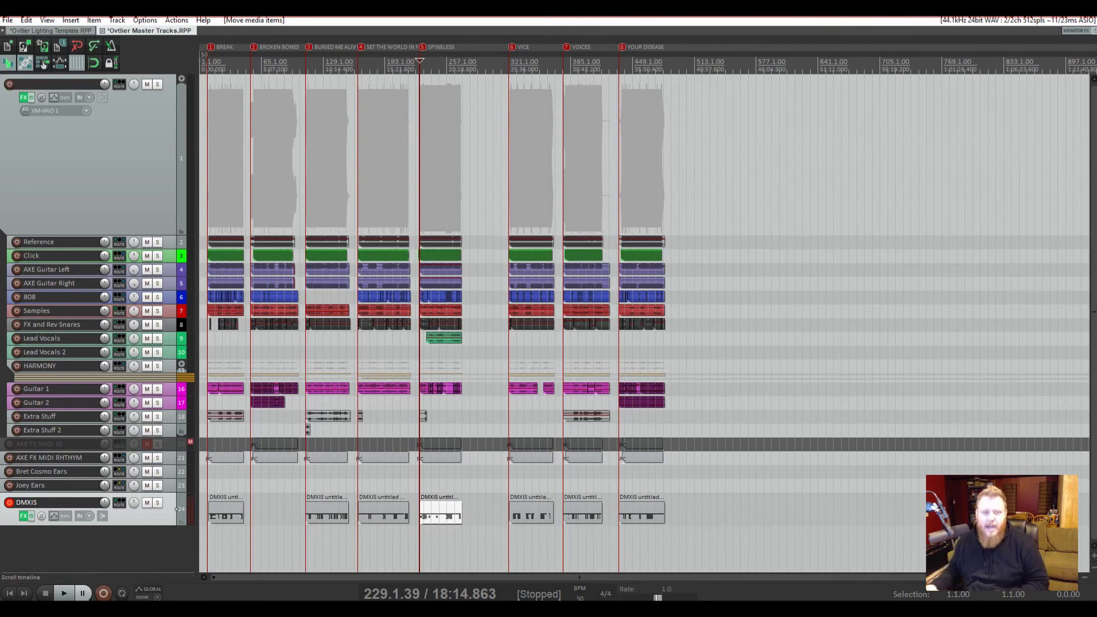
click(181, 90)
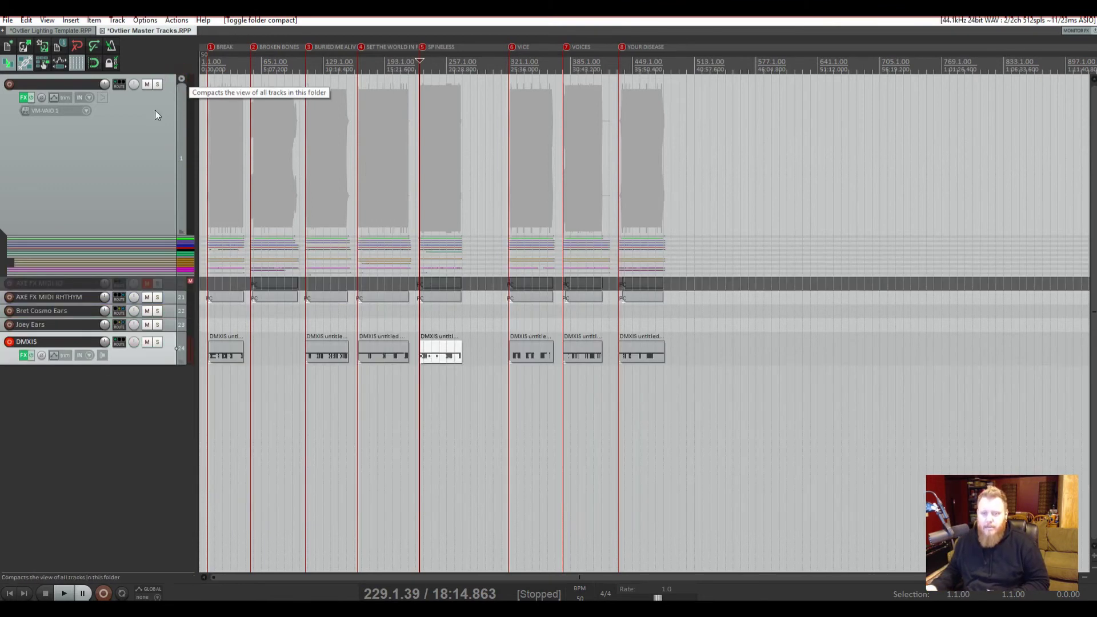